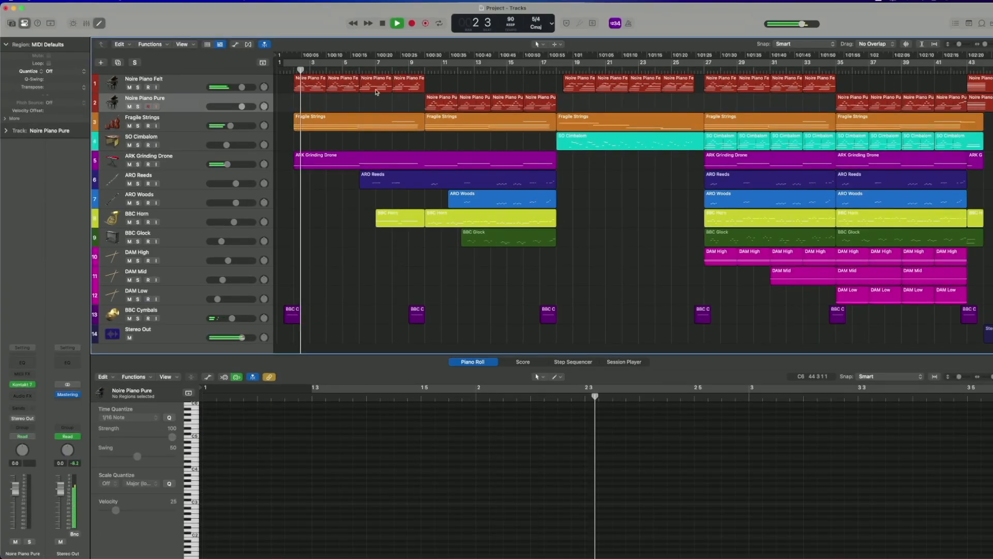
# Inspect the notes of the opening section's Noire Piano Felt, ARO Reeds, BBC Horn, BBC Glock and ARO Woods regions during playback.
pyautogui.click(320, 87)
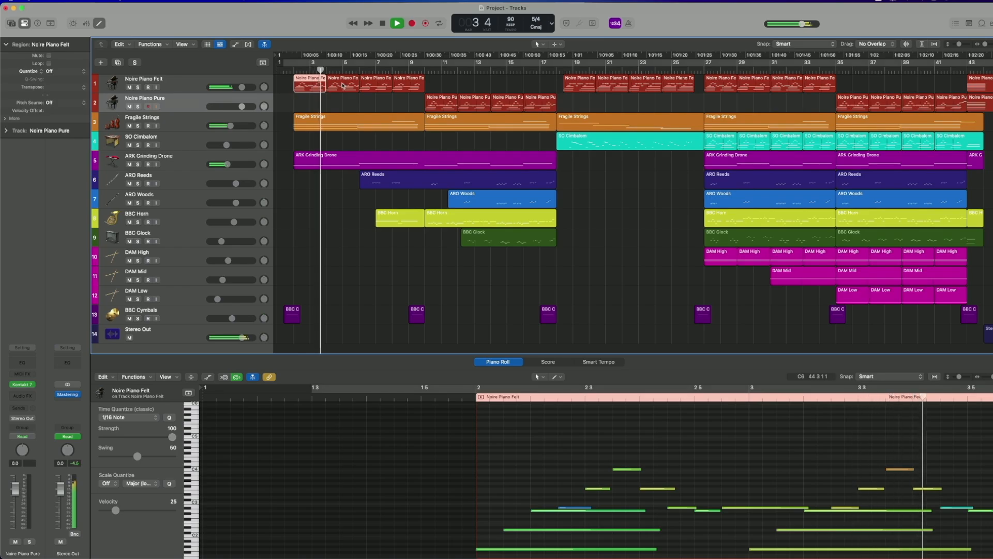
pyautogui.click(372, 182)
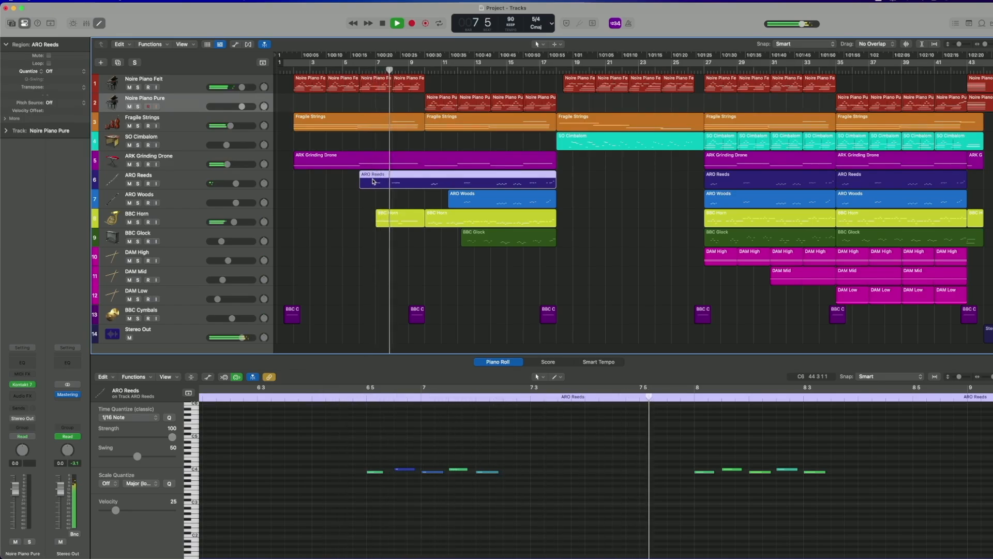
pyautogui.click(448, 221)
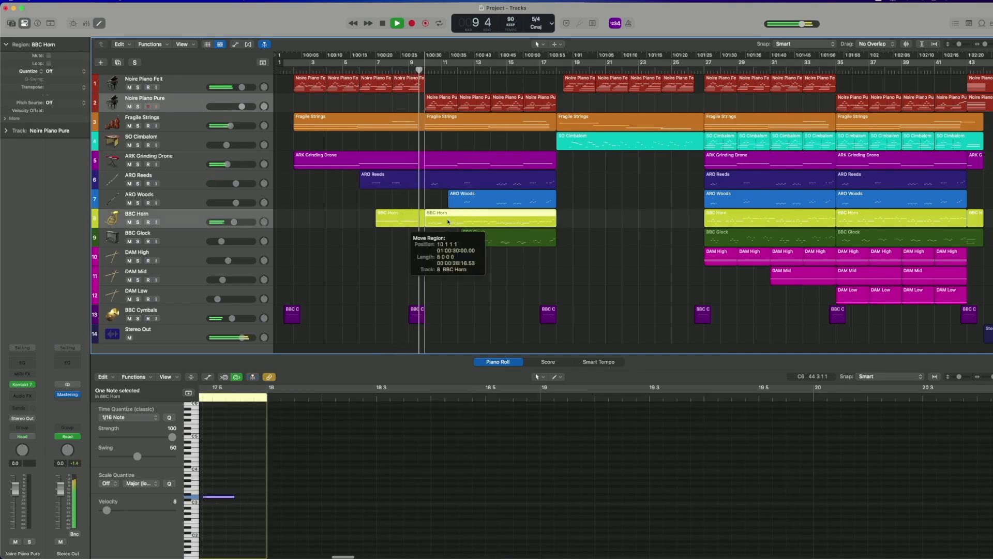
pyautogui.click(433, 424)
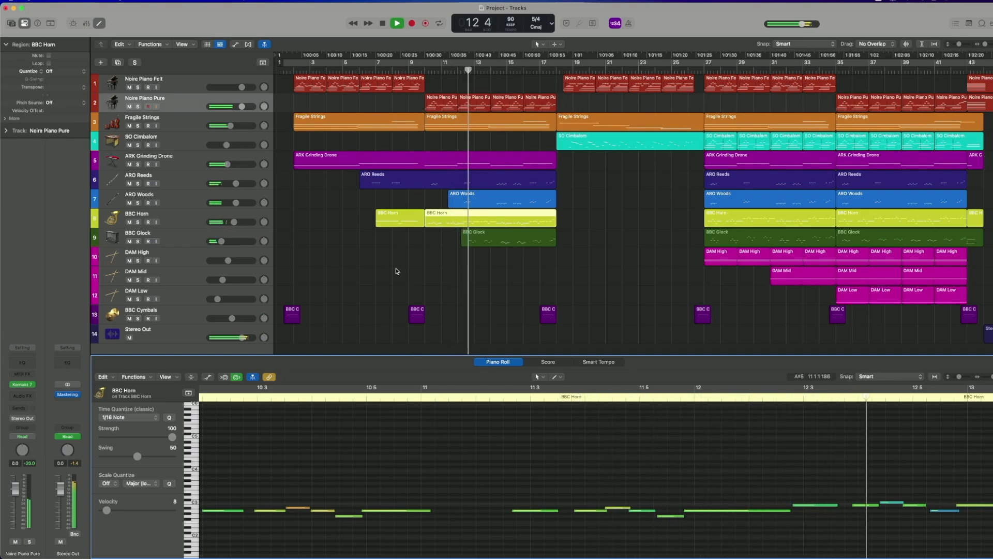
pyautogui.click(486, 238)
pyautogui.scroll(3, 567, 411)
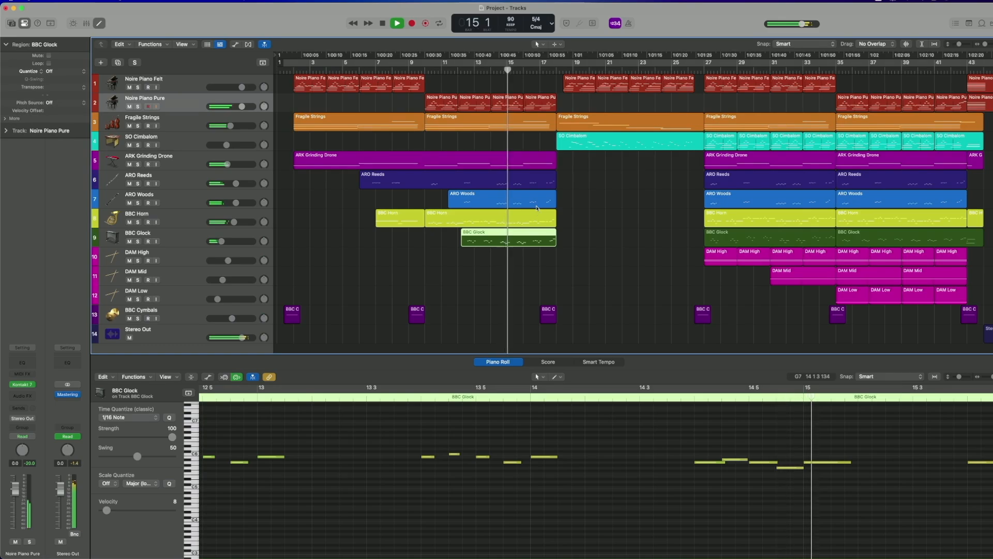
pyautogui.click(537, 205)
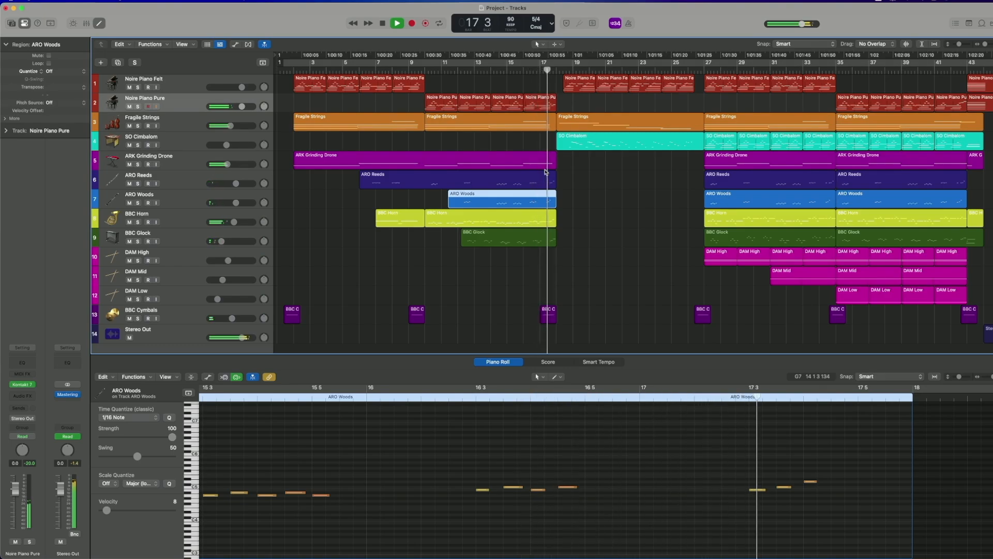
# Examine the Fragile Strings, Noire Piano Felt and SO Cimbalom regions of the middle section from bar 18 during playback.
pyautogui.click(577, 118)
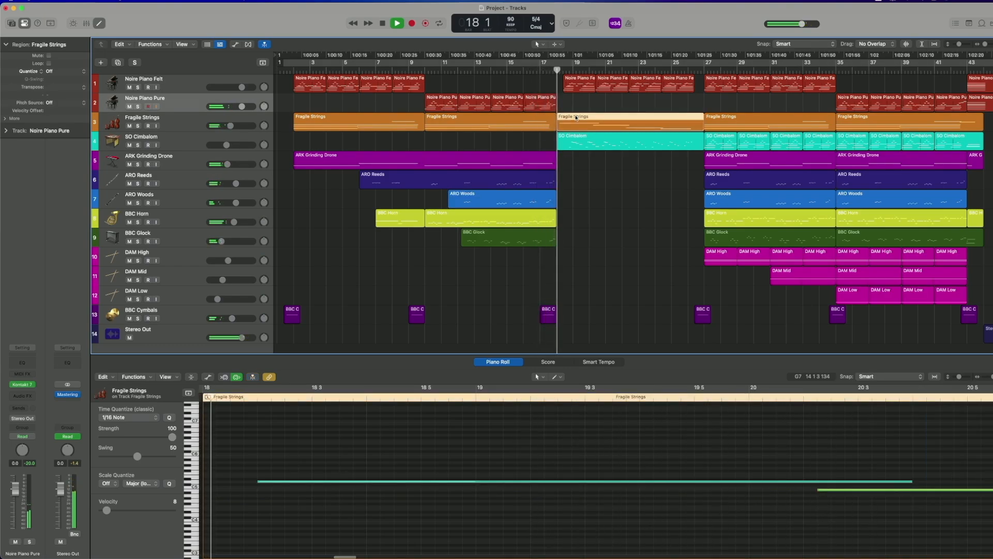
pyautogui.click(587, 87)
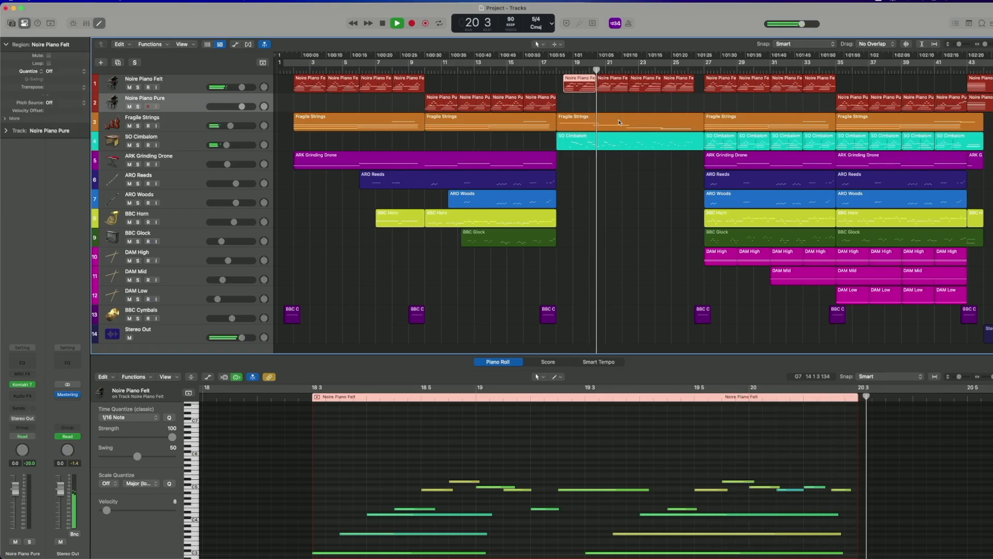
pyautogui.click(622, 88)
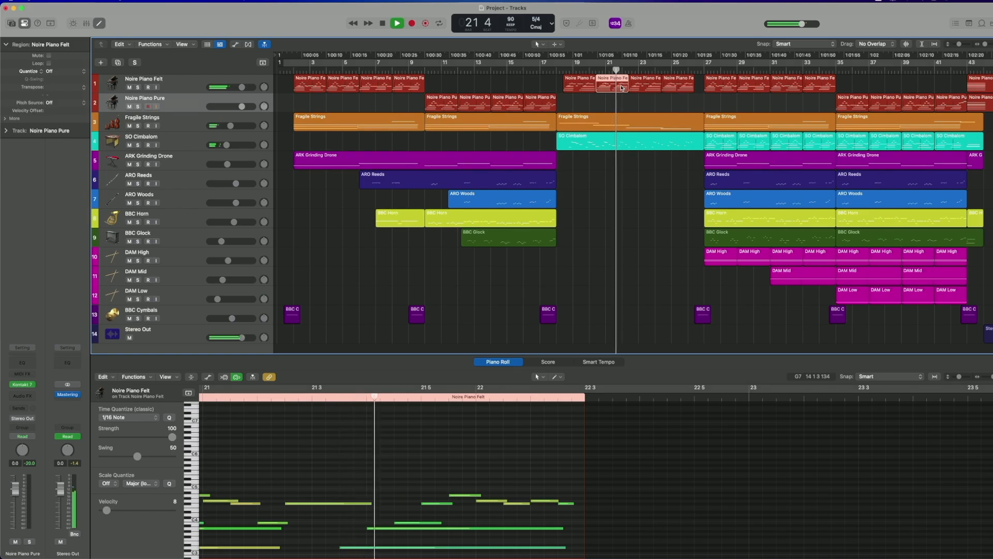
pyautogui.click(632, 142)
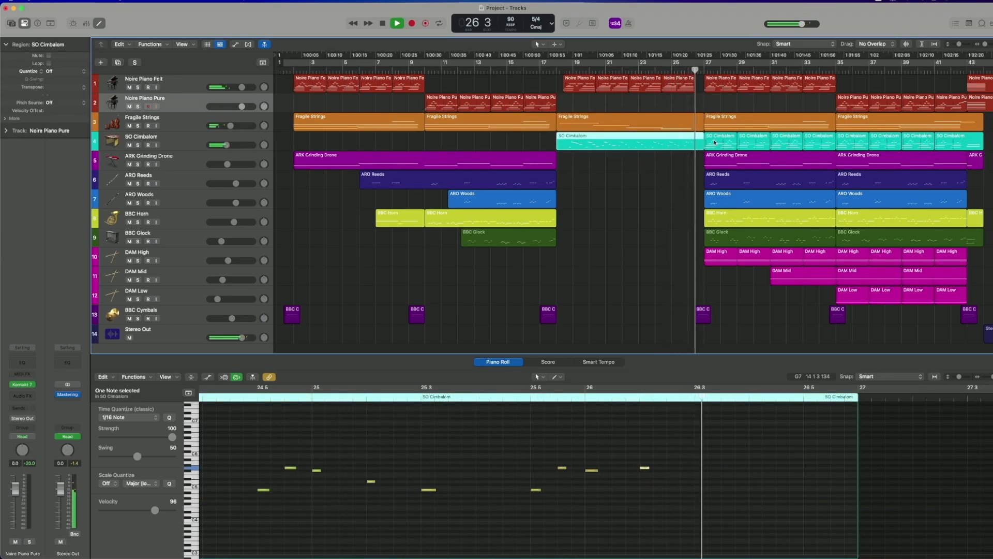
# Review the SO Cimbalom, BBC Horn, ARO Woods and DAM High region notes between bars 27 and 35 during playback.
pyautogui.click(714, 139)
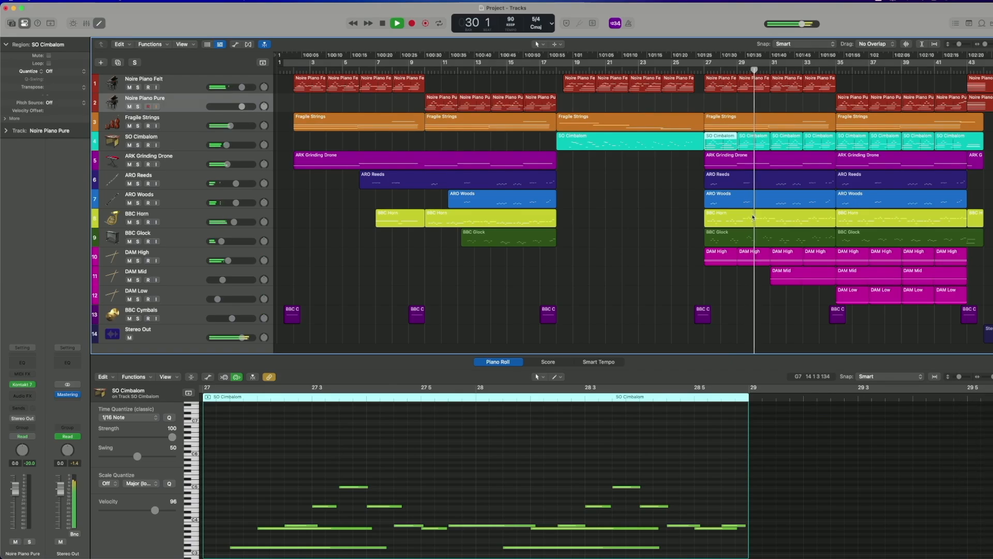
pyautogui.click(753, 218)
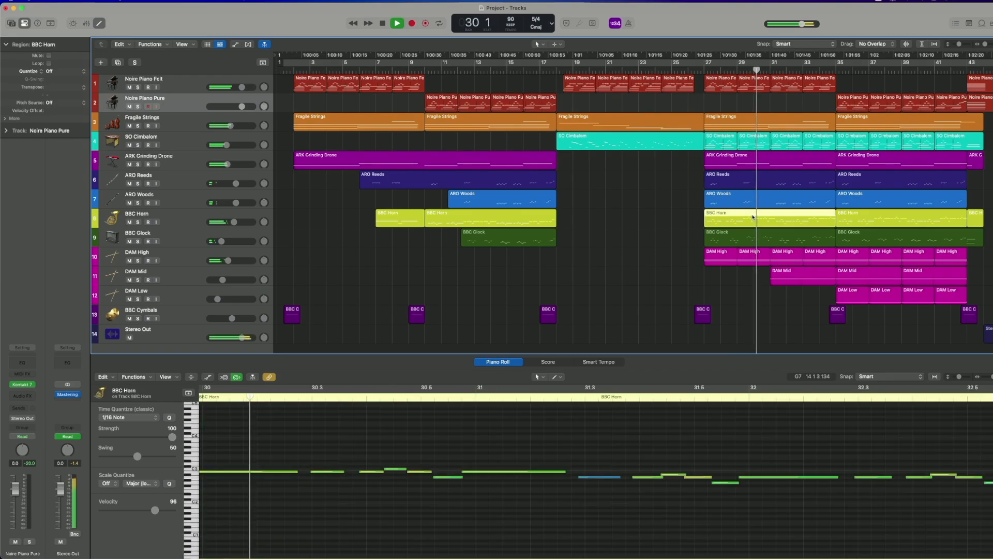
pyautogui.click(783, 205)
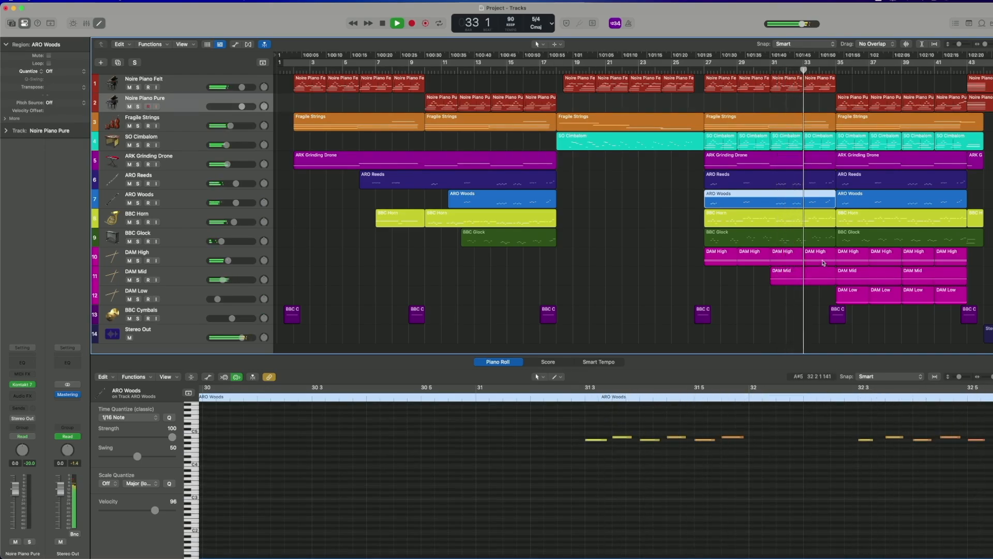
pyautogui.click(824, 263)
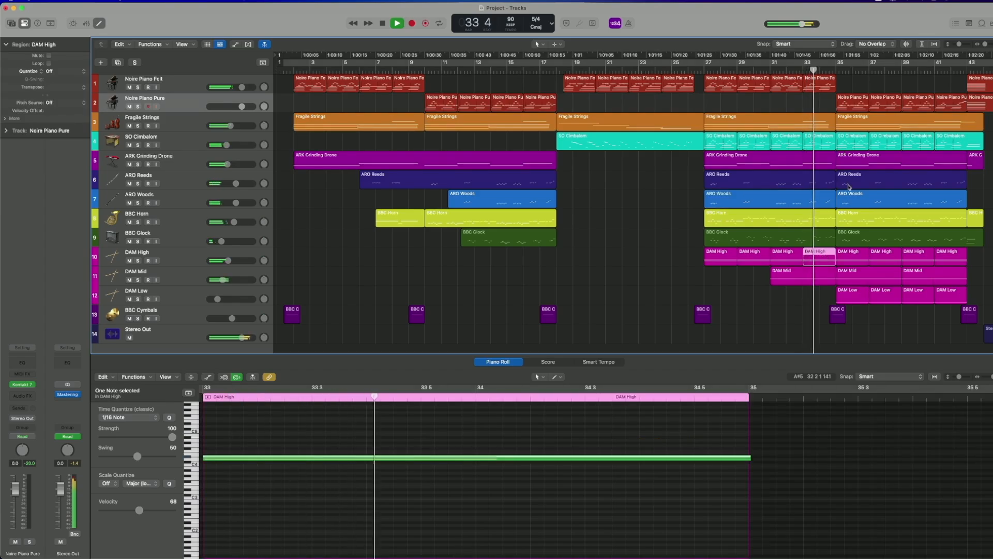
pyautogui.click(832, 141)
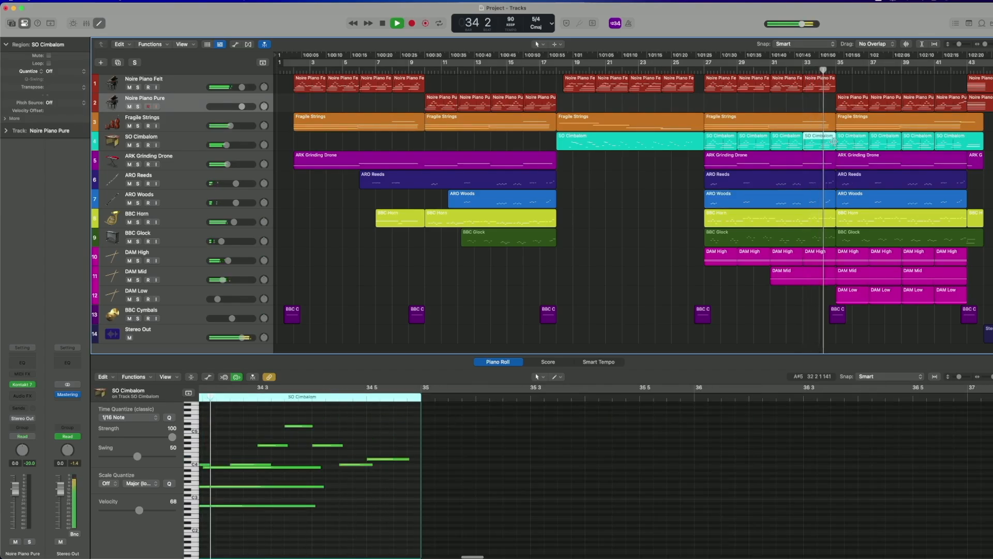
# View the Noire Piano Pure, BBC Horn and ARO Woods region notes from bar 35 to the ending during playback.
pyautogui.click(850, 101)
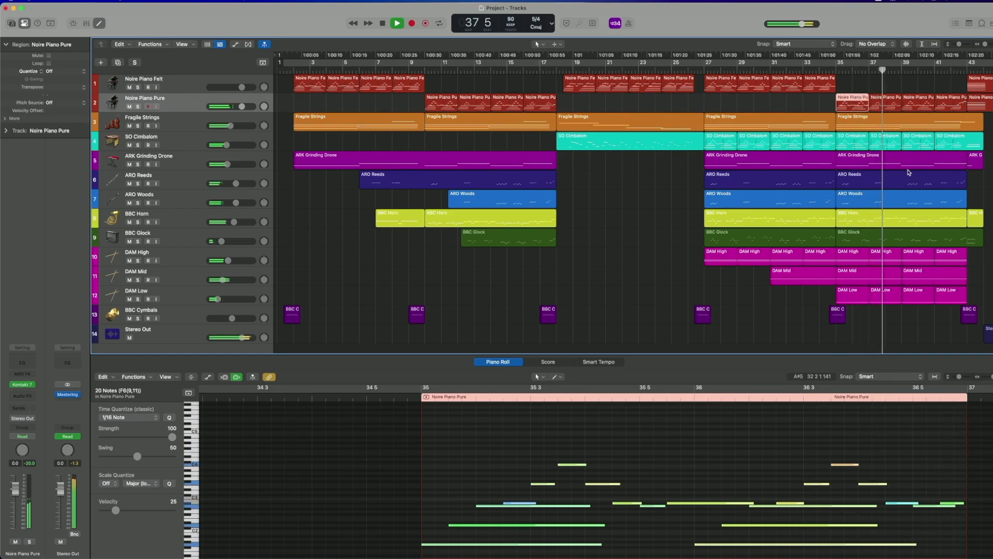
pyautogui.click(906, 216)
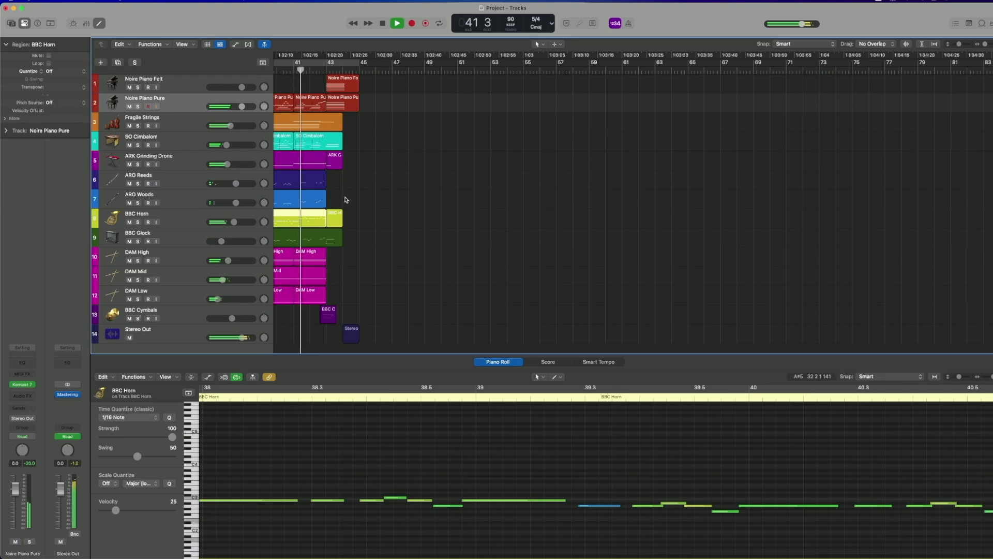
pyautogui.click(320, 206)
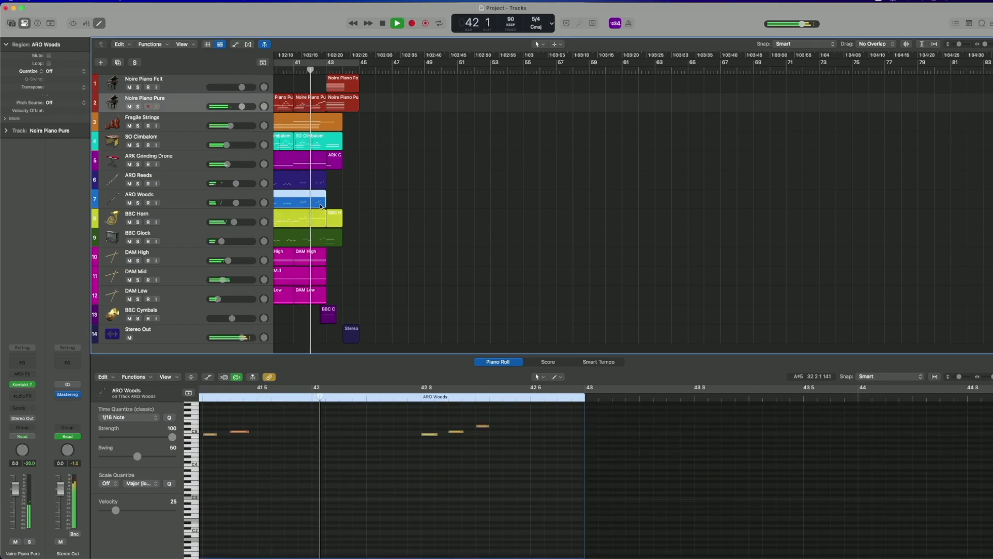
pyautogui.click(333, 100)
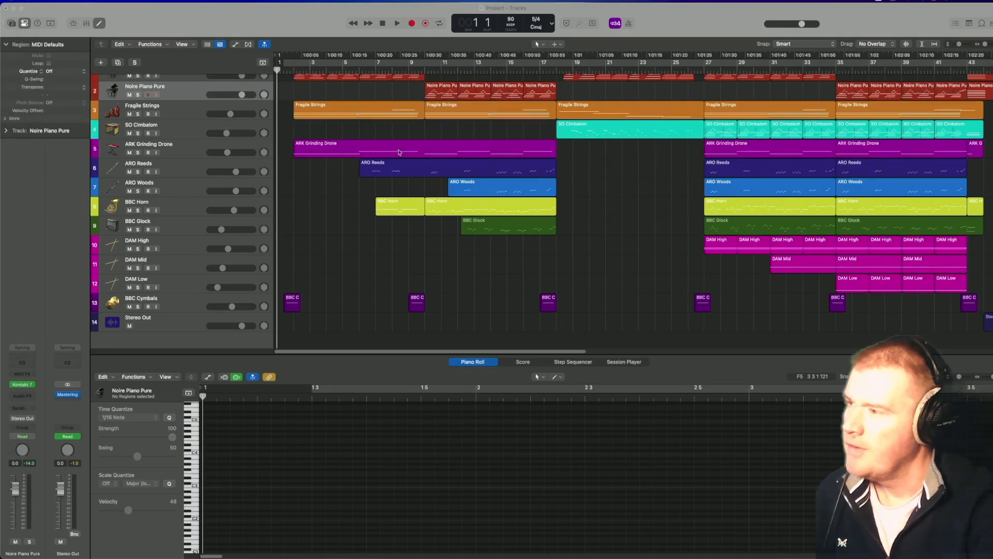
# Solo the Noire Piano Felt track and listen to its first region from bar 2.
pyautogui.scroll(1, 299, 167)
pyautogui.click(253, 83)
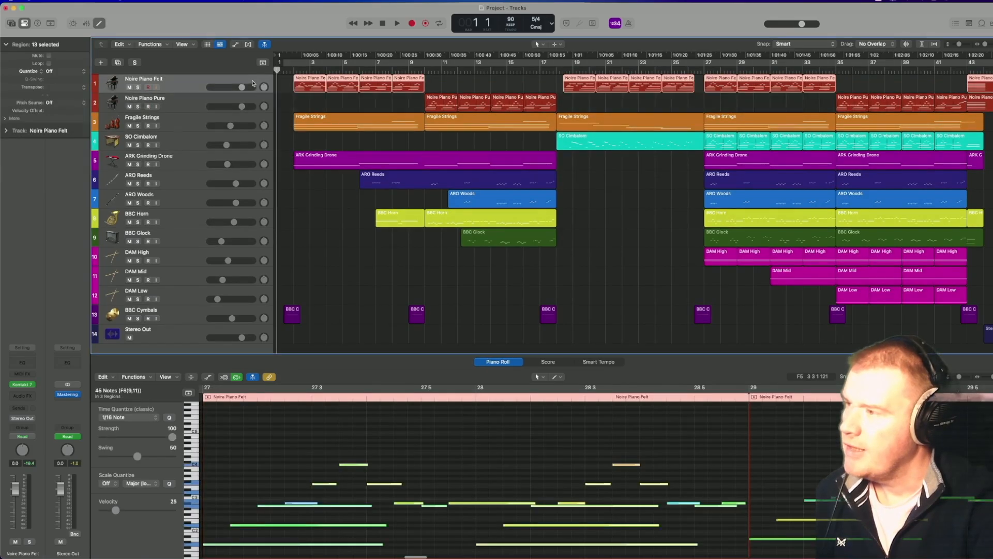
pyautogui.click(138, 87)
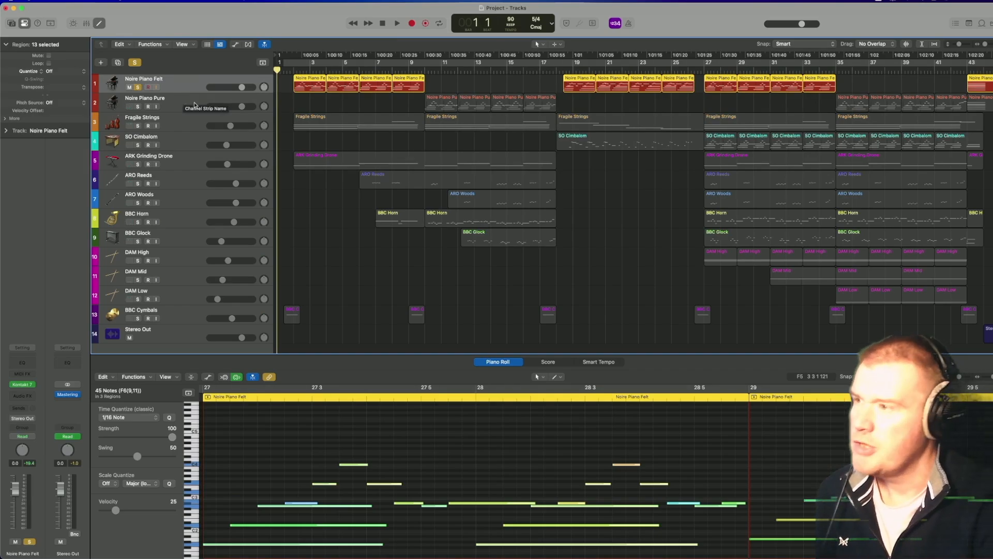
pyautogui.click(293, 70)
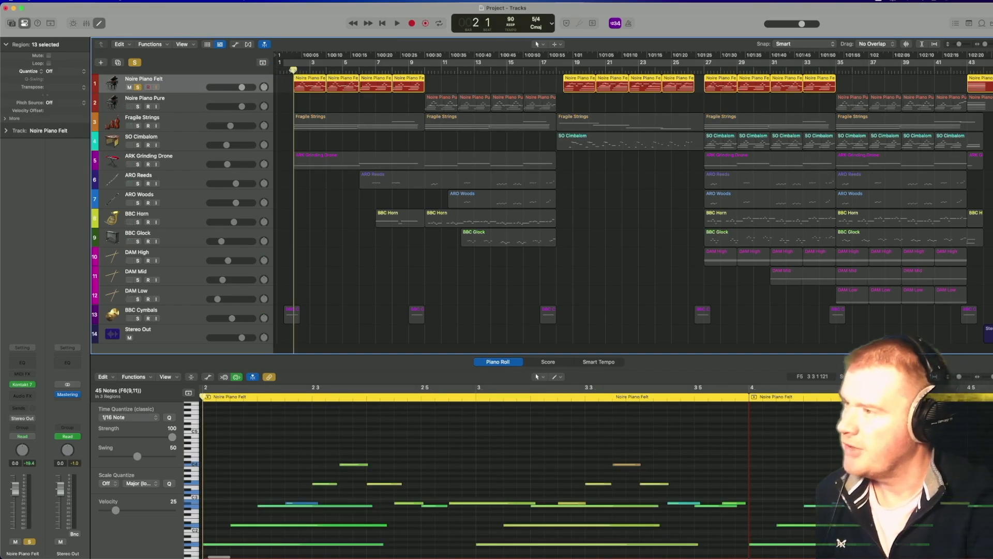
pyautogui.click(304, 83)
pyautogui.press('space')
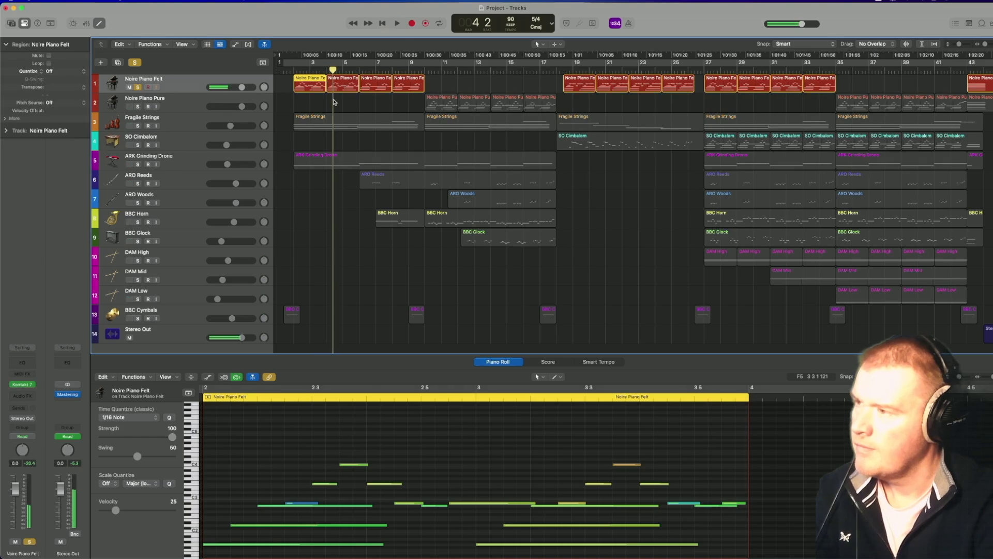
# Solo Noire Piano Pure instead of Noire Piano Felt, play it from just before bar 10, and stop playback.
pyautogui.click(138, 107)
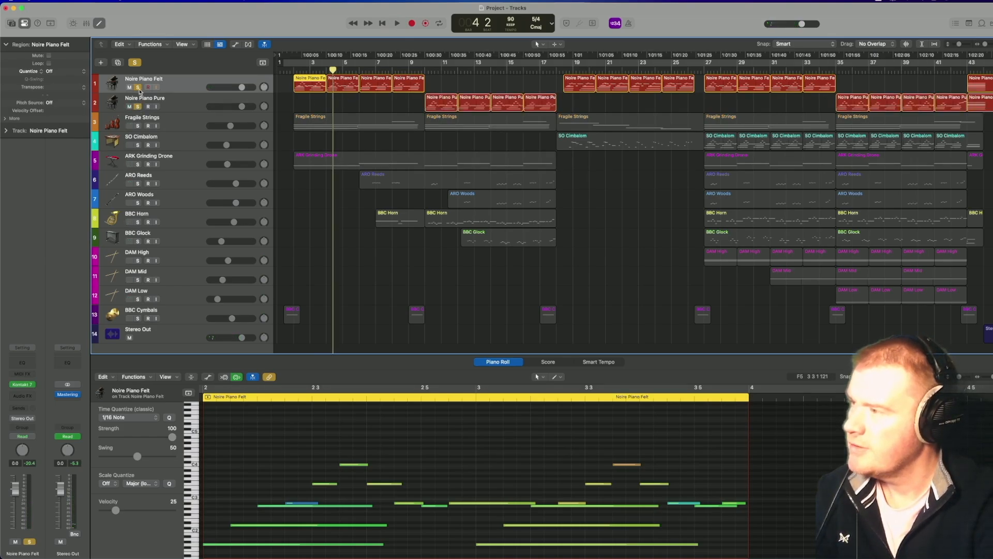
pyautogui.click(138, 87)
pyautogui.click(420, 70)
pyautogui.press('space')
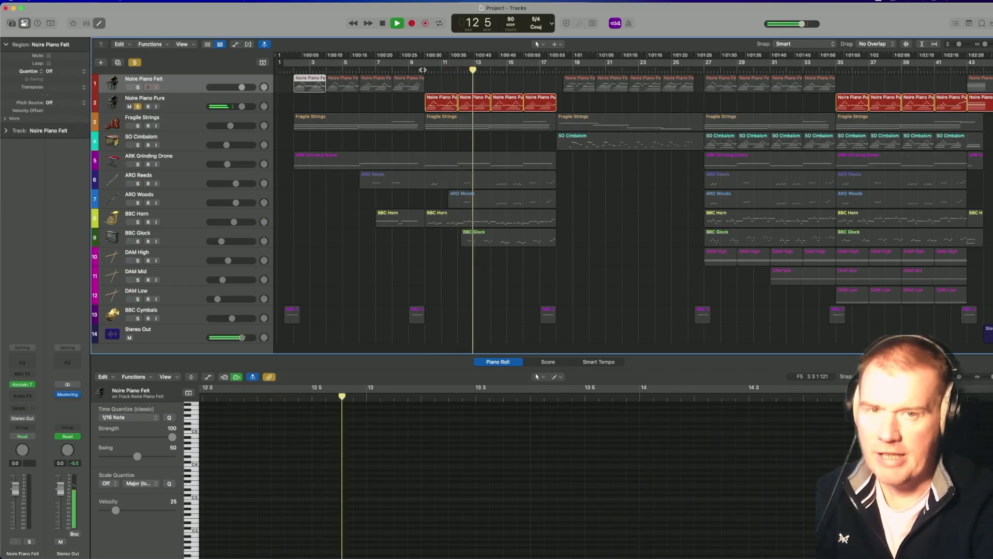
pyautogui.press('space')
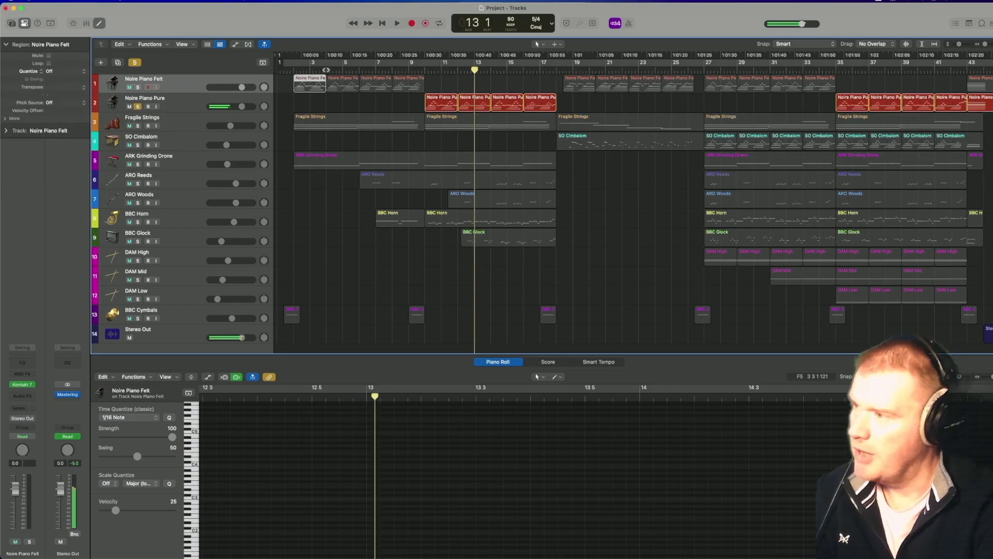
# Return the playhead to bar 2 and select the Noire Piano Pure track, keeping it soloed.
pyautogui.click(294, 70)
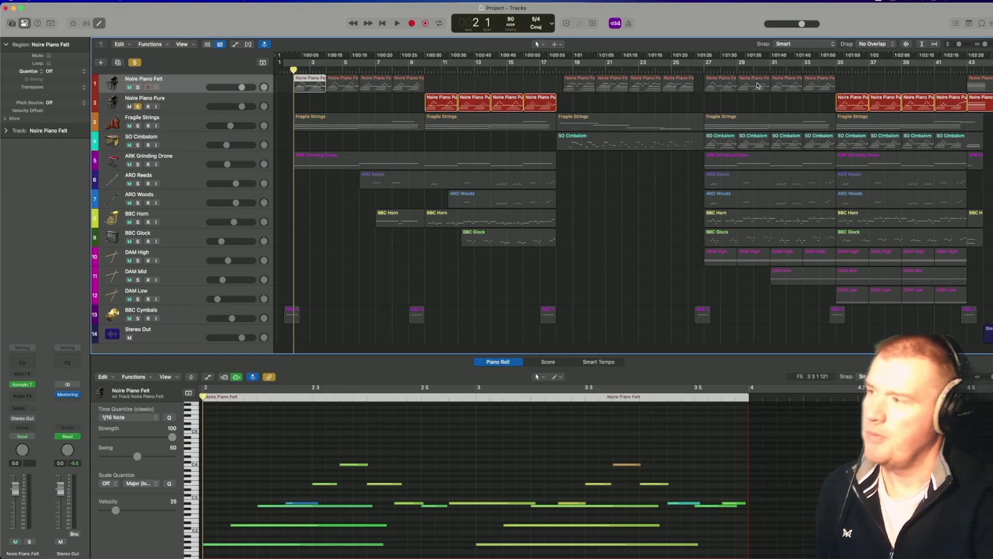
pyautogui.click(138, 107)
pyautogui.click(138, 107)
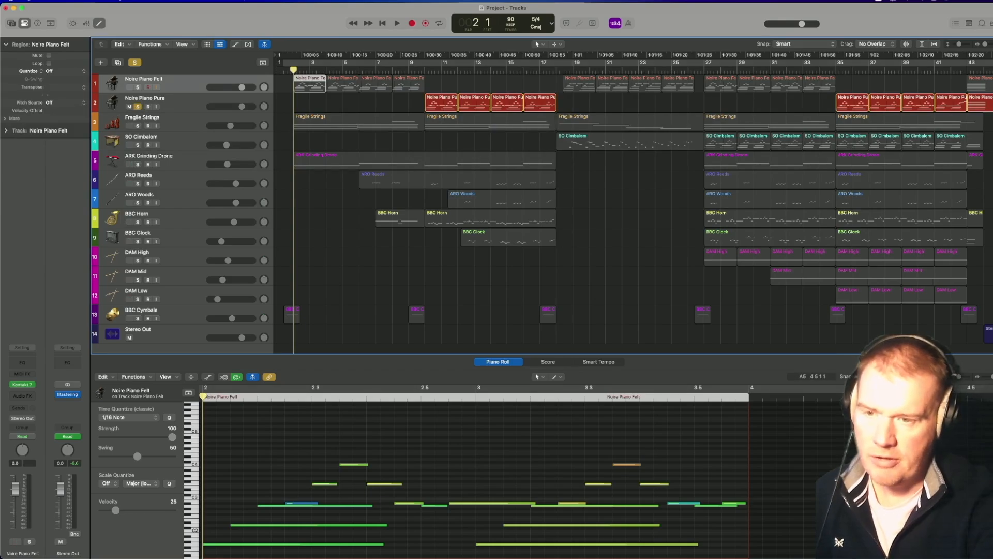
pyautogui.moveTo(1, 384)
pyautogui.scroll(-1, 542, 213)
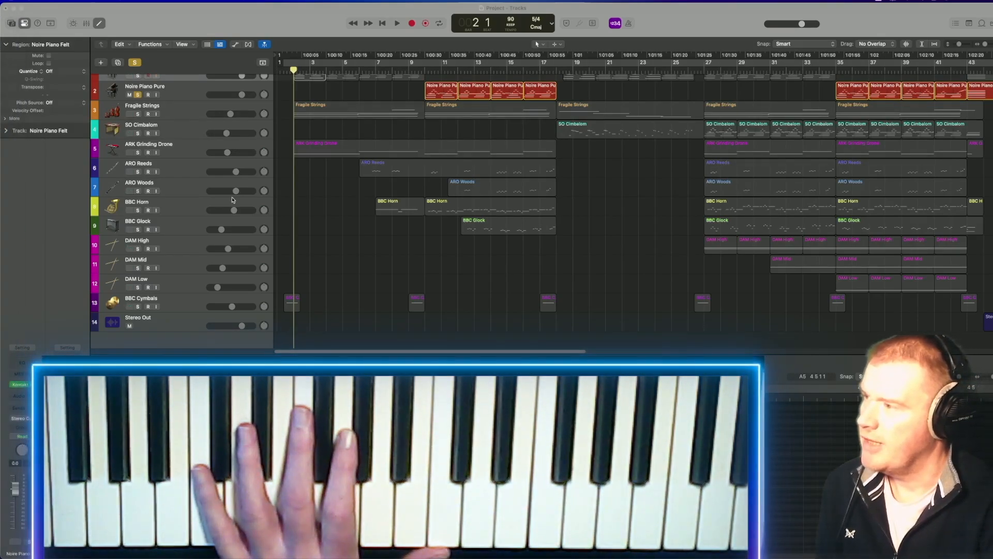
pyautogui.scroll(1, 192, 183)
pyautogui.click(182, 112)
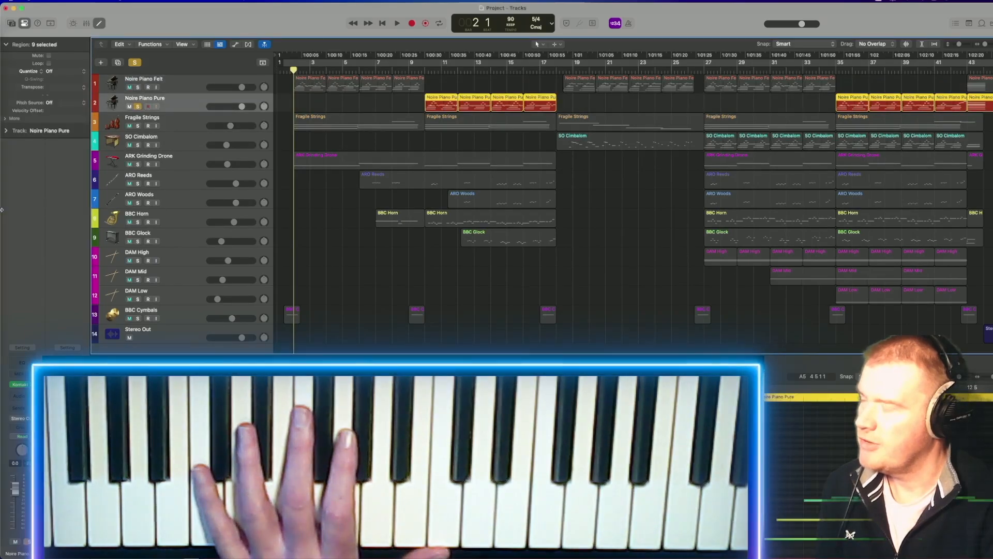
pyautogui.moveTo(2, 209)
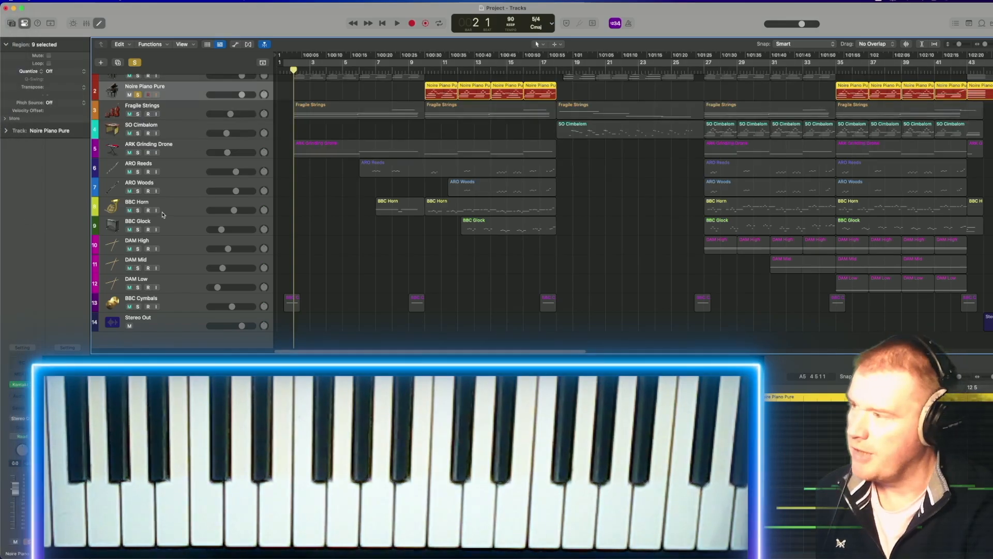
# Solo the Fragile Strings track instead of Noire Piano Pure and play it from bar 2.
pyautogui.scroll(1, 163, 215)
pyautogui.click(142, 118)
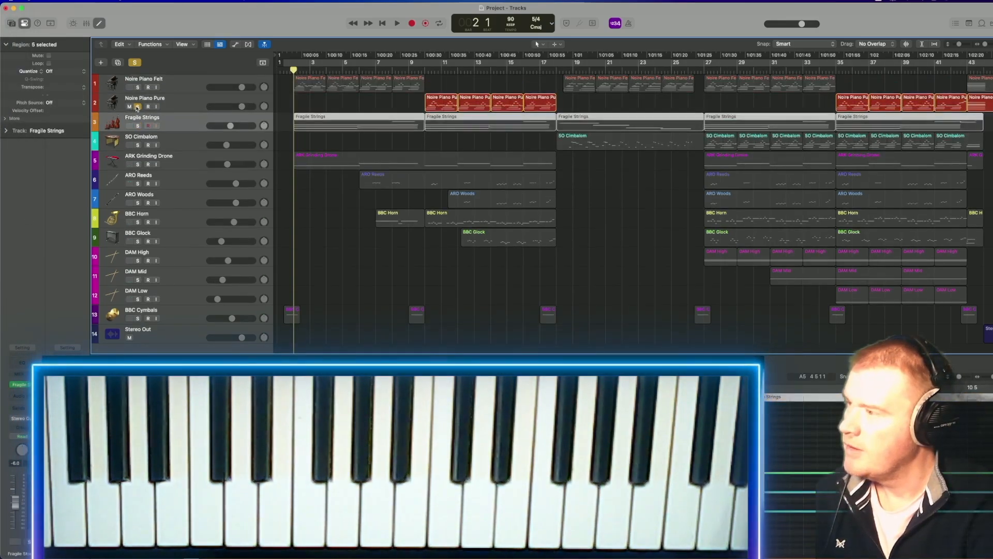
pyautogui.click(138, 106)
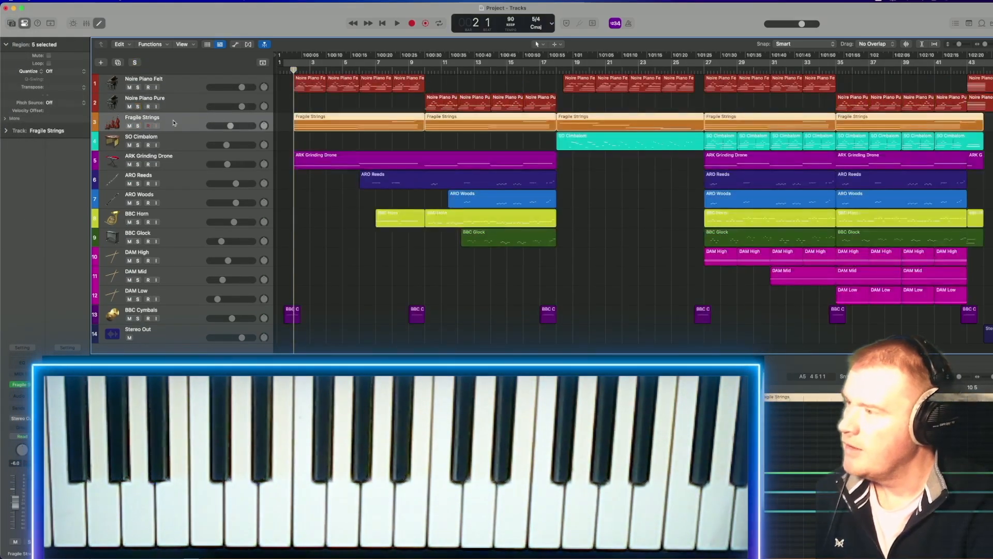
pyautogui.click(137, 126)
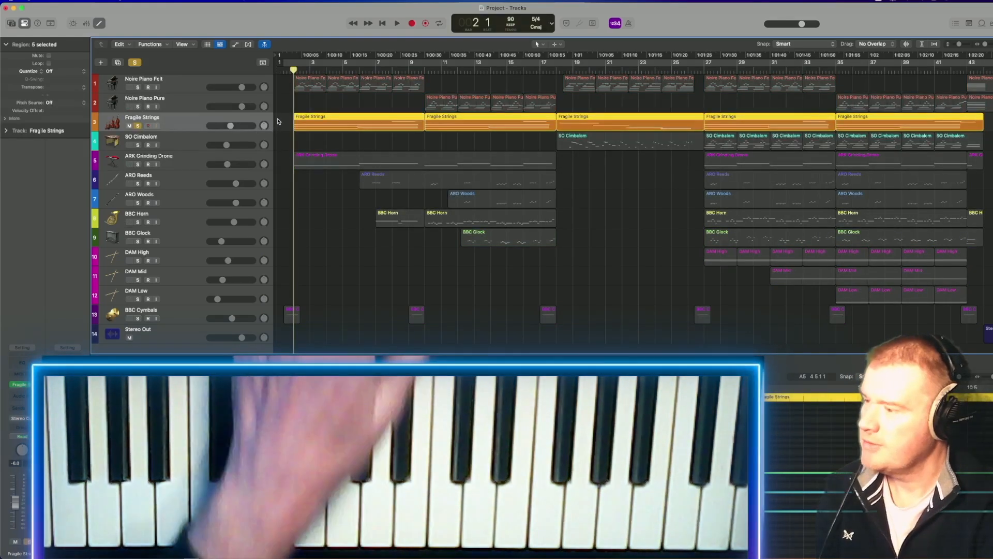
pyautogui.press('space')
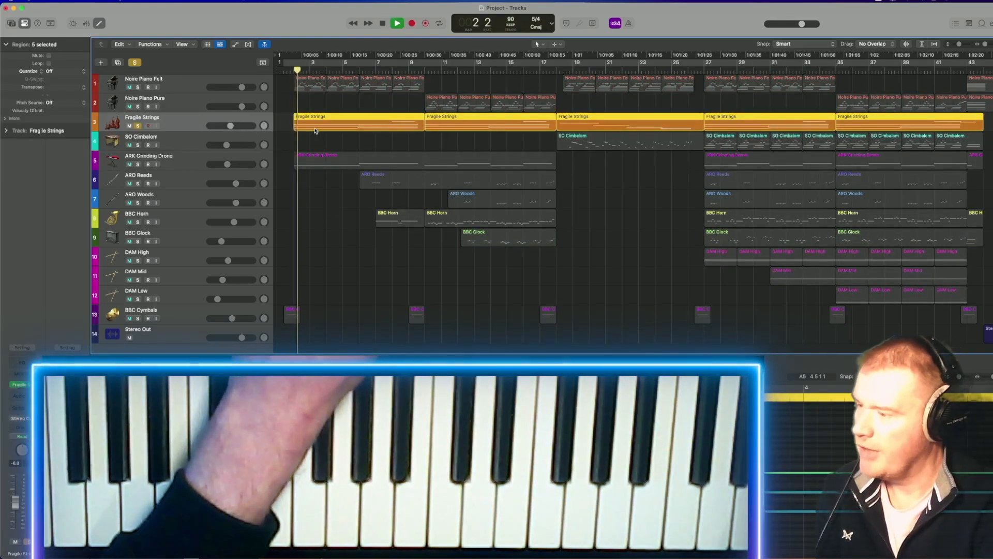
# Play the soloed Fragile Strings from bar 1, listen to its third region from bar 18, and stop playback.
pyautogui.click(283, 70)
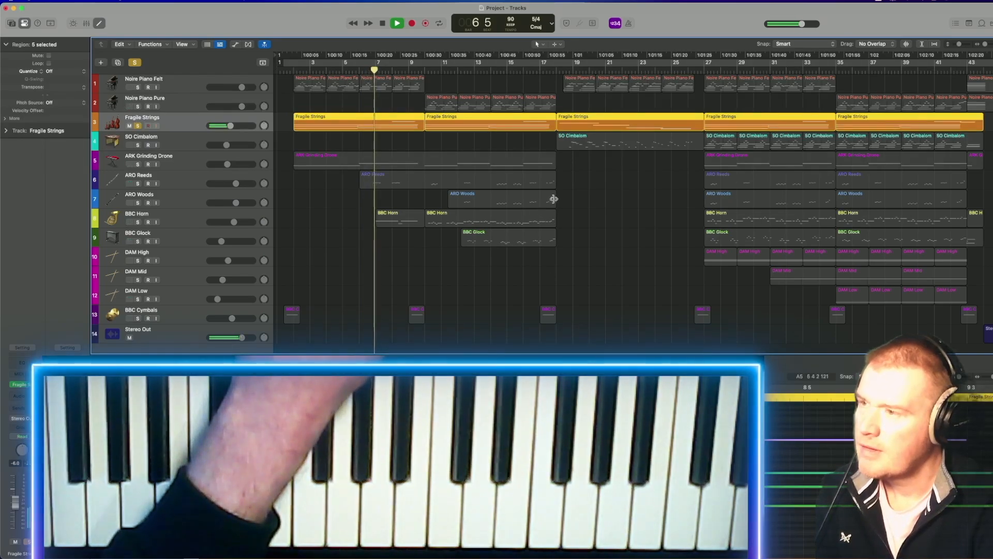
pyautogui.click(557, 68)
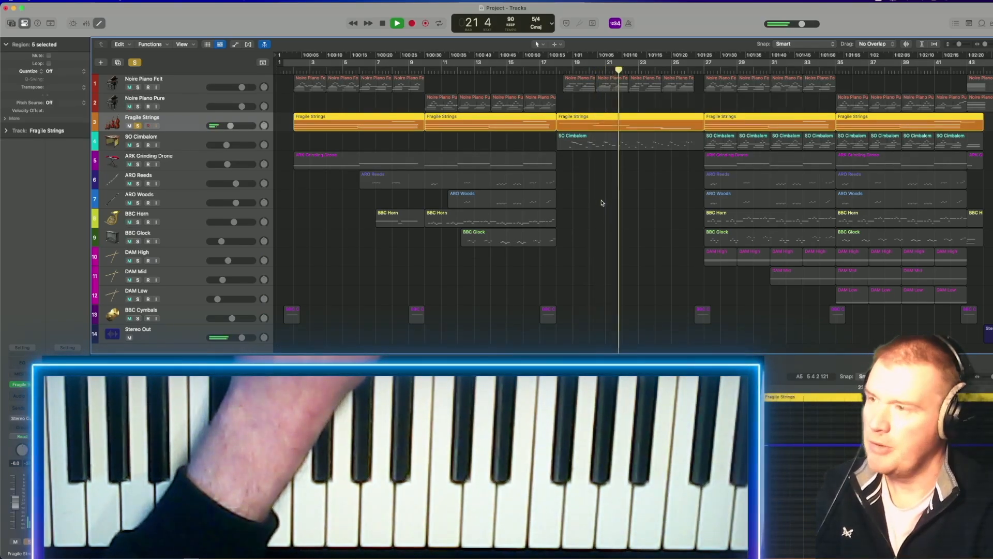
pyautogui.press('space')
# Solo the SO Cimbalom track instead of Fragile Strings, play its first region from just after bar 18, and stop playback.
pyautogui.click(185, 140)
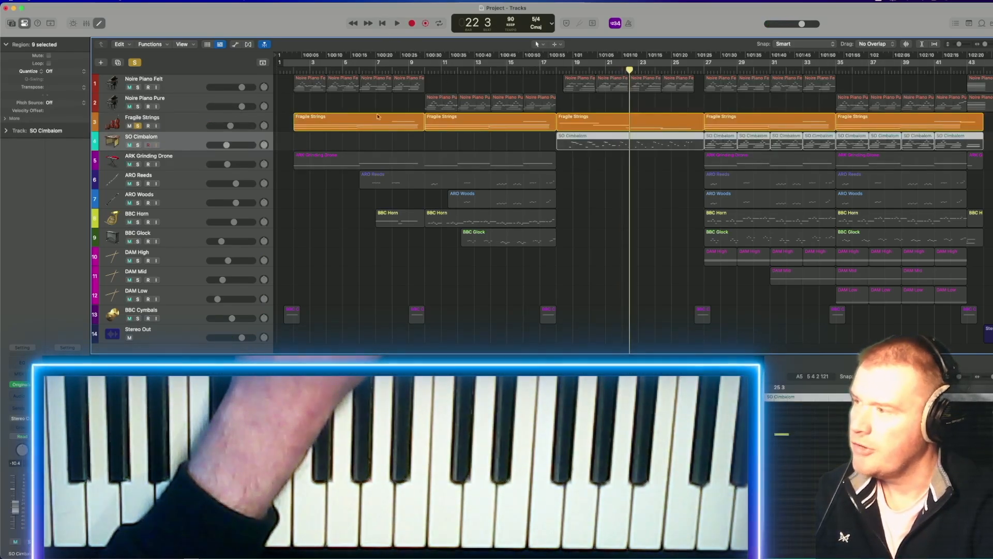
pyautogui.click(137, 145)
pyautogui.click(137, 125)
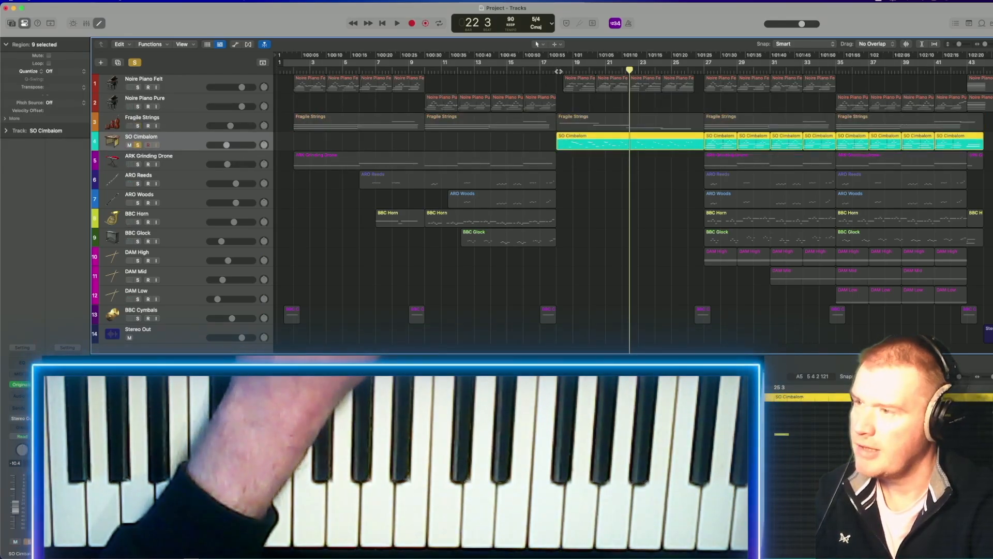
pyautogui.click(564, 70)
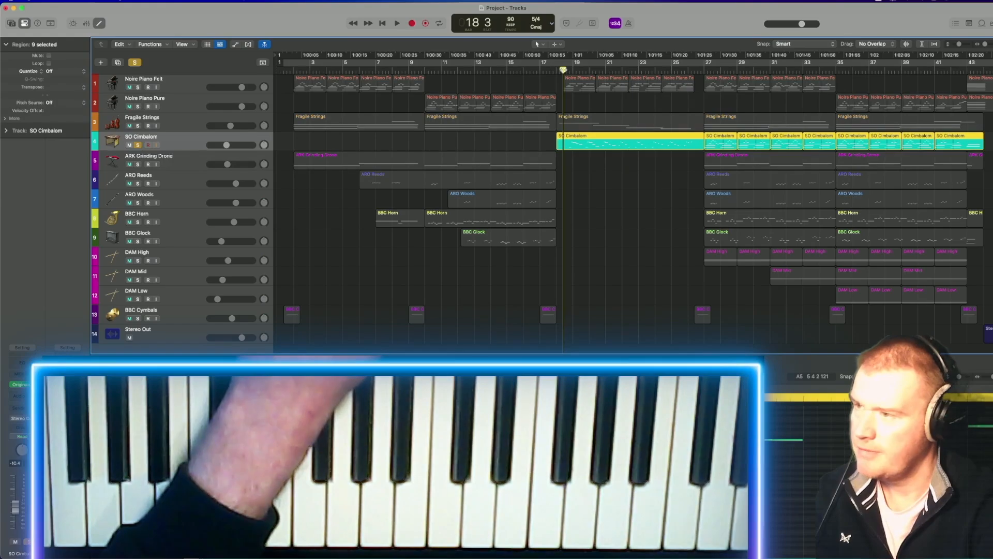
pyautogui.press('space')
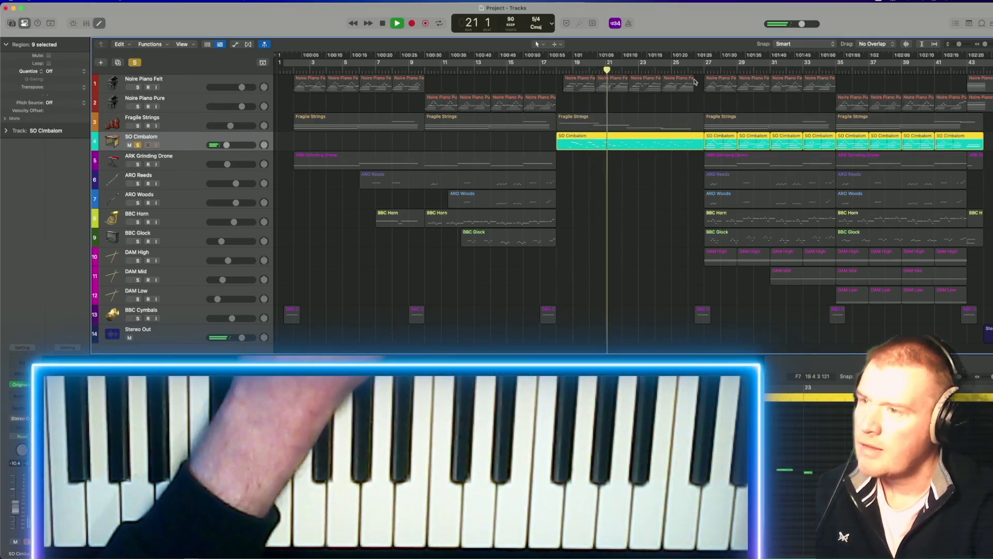
pyautogui.press('space')
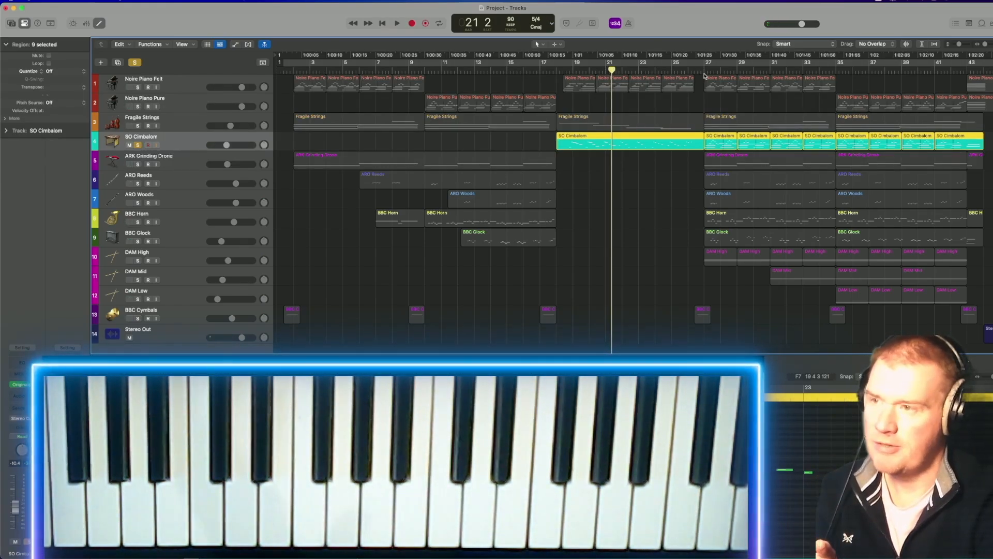
# Play SO Cimbalom from bar 27, briefly soloing Noire Piano Felt alongside it for comparison, and stop playback.
pyautogui.click(703, 68)
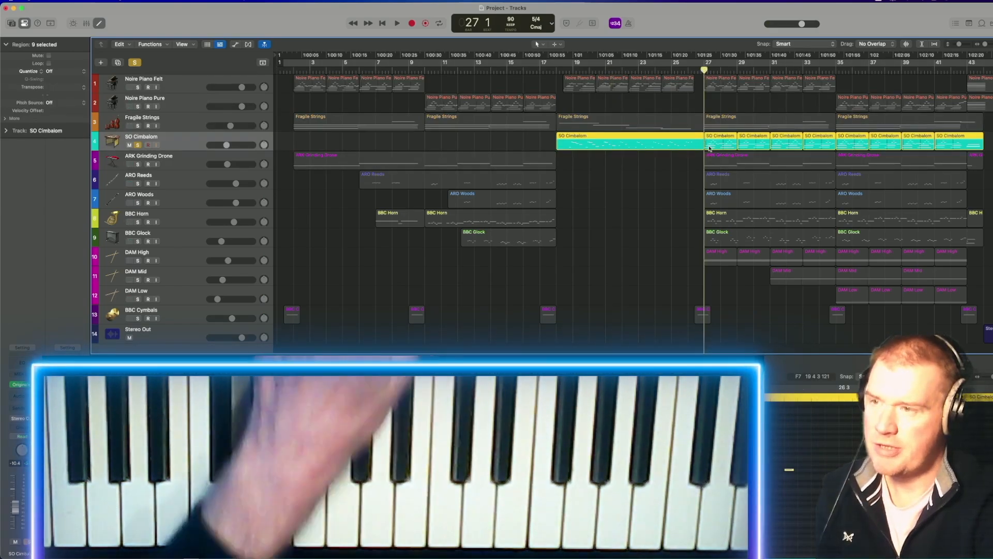
pyautogui.press('space')
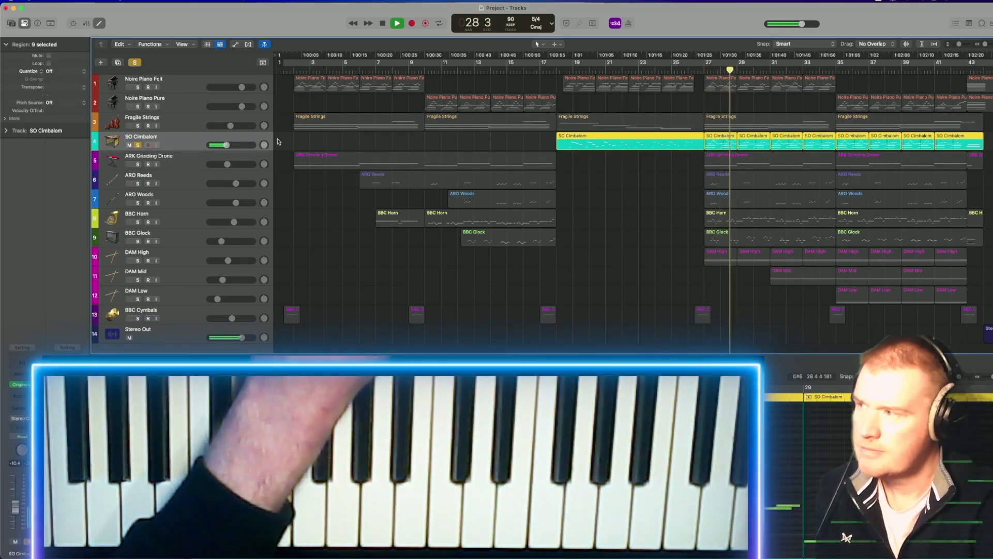
pyautogui.click(137, 88)
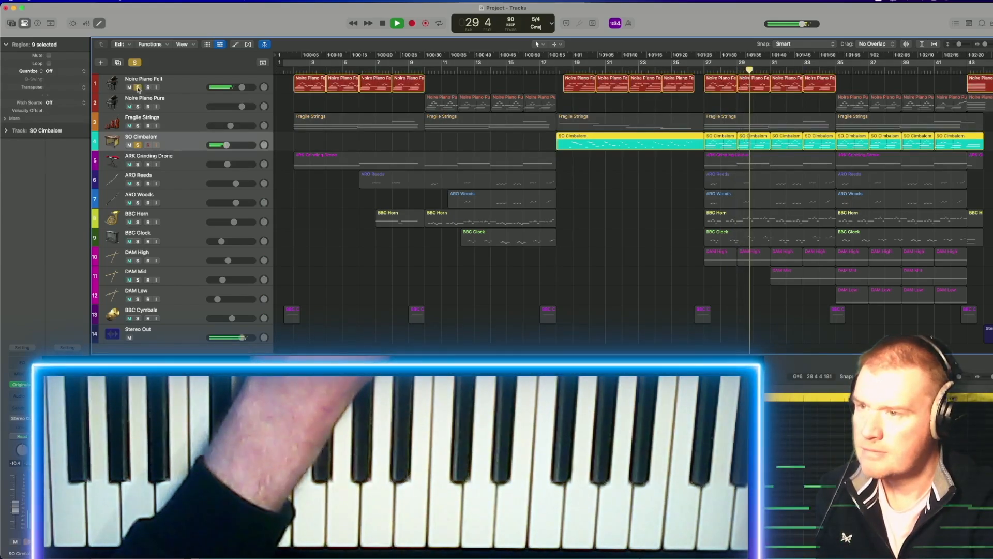
pyautogui.click(138, 87)
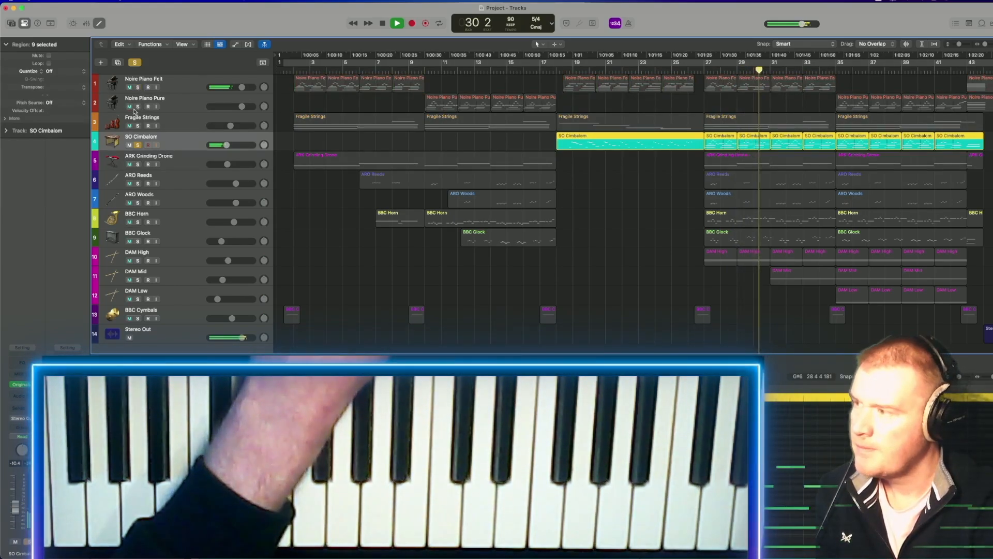
pyautogui.press('space')
# Solo and select ARK Grinding Drone instead of SO Cimbalom, play it from about bar 2, and stop playback.
pyautogui.click(138, 145)
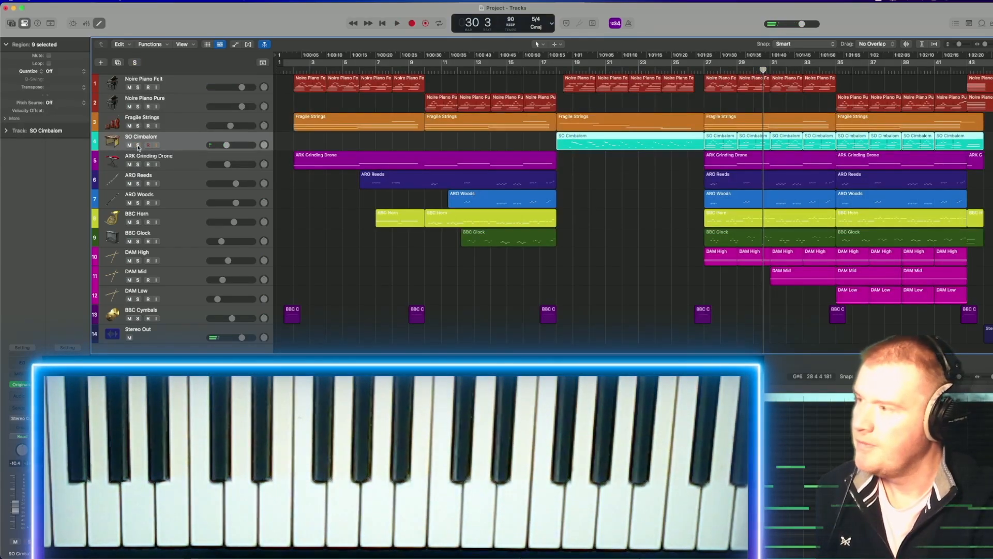
pyautogui.click(138, 164)
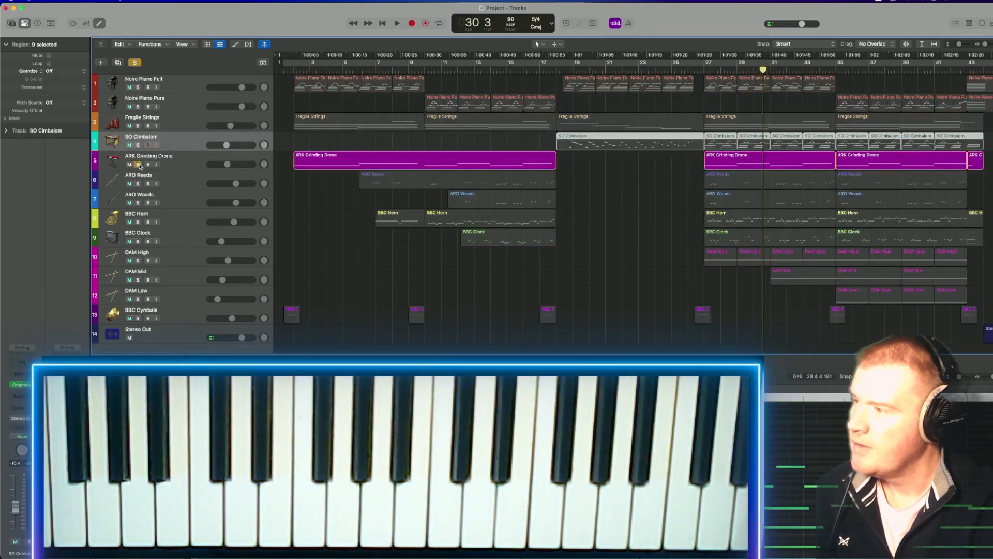
pyautogui.click(175, 160)
pyautogui.click(291, 71)
pyautogui.press('space')
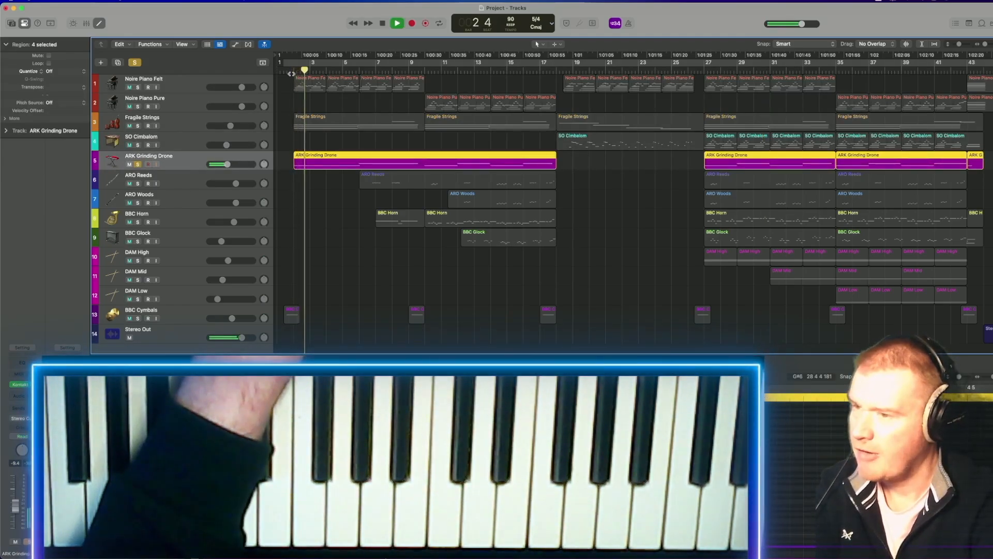
pyautogui.press('space')
# Solo ARO Reeds instead of ARK Grinding Drone, listen to its first region from about bar 6, and stop playback.
pyautogui.click(138, 164)
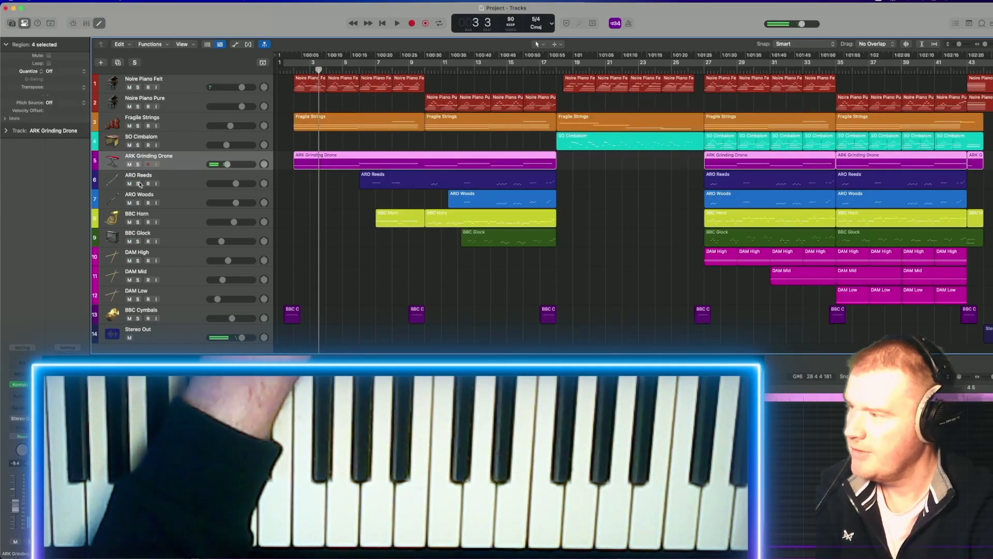
pyautogui.click(137, 184)
pyautogui.click(368, 71)
pyautogui.press('space')
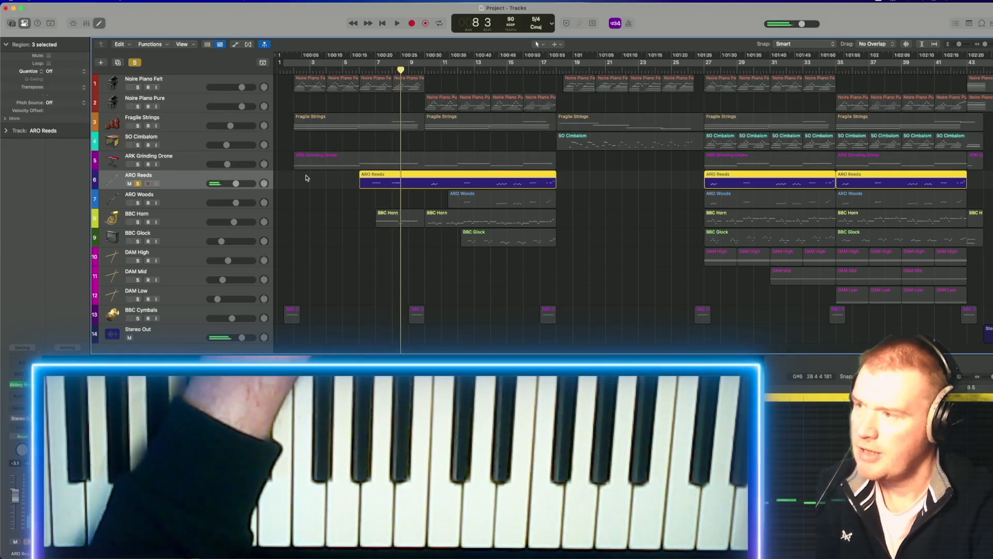
pyautogui.press('space')
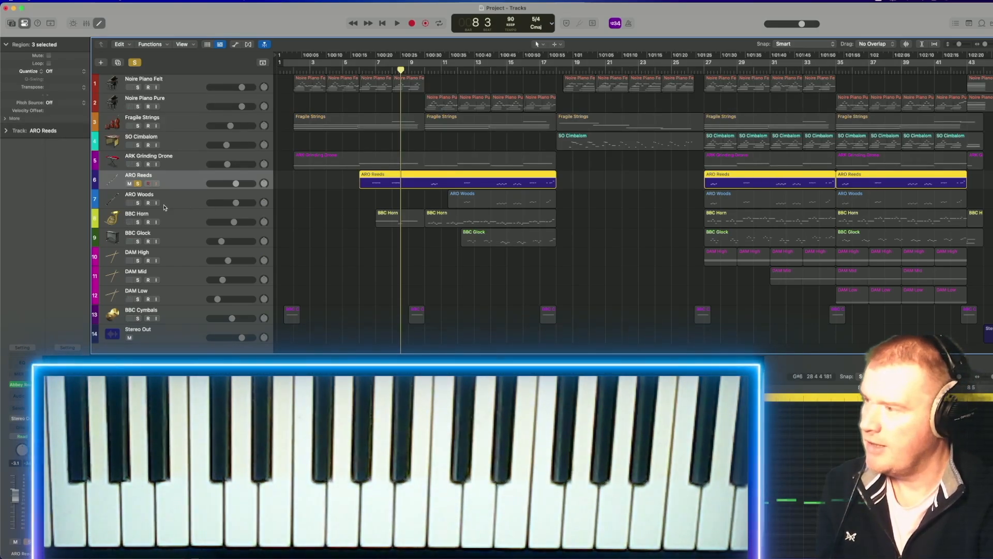
# Solo and select ARO Woods instead of ARO Reeds, play it from the start of its first region, and stop playback.
pyautogui.click(138, 202)
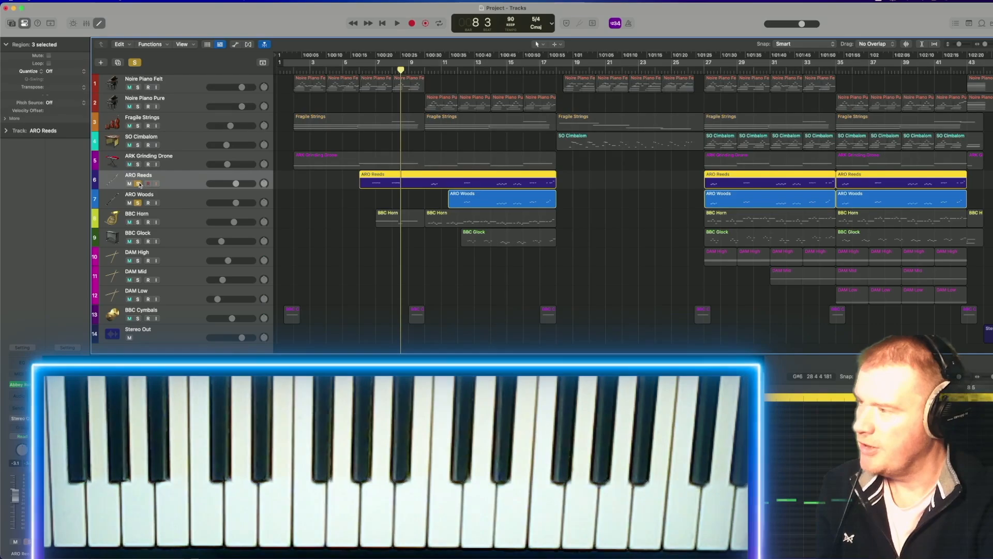
pyautogui.click(139, 184)
pyautogui.click(171, 199)
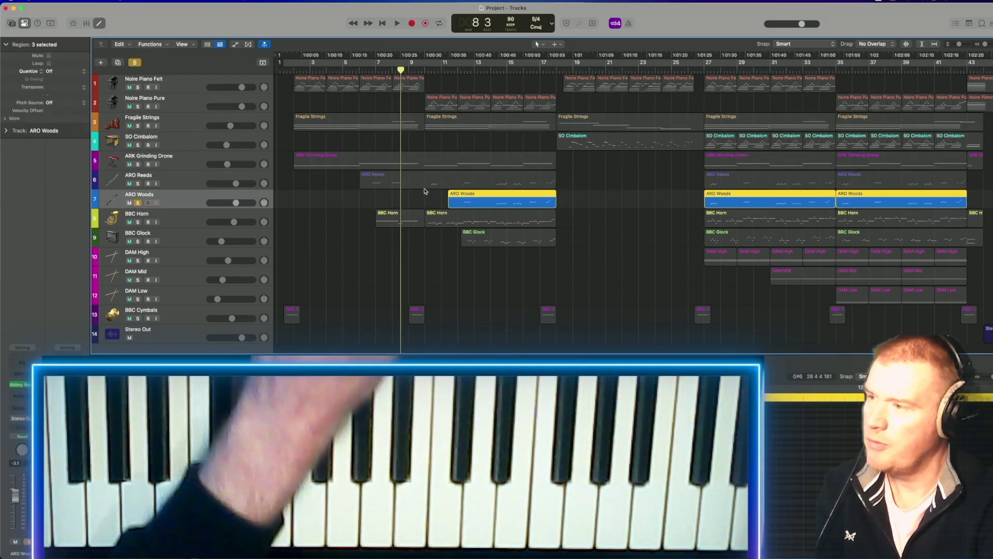
pyautogui.hotkey('shift', 'space')
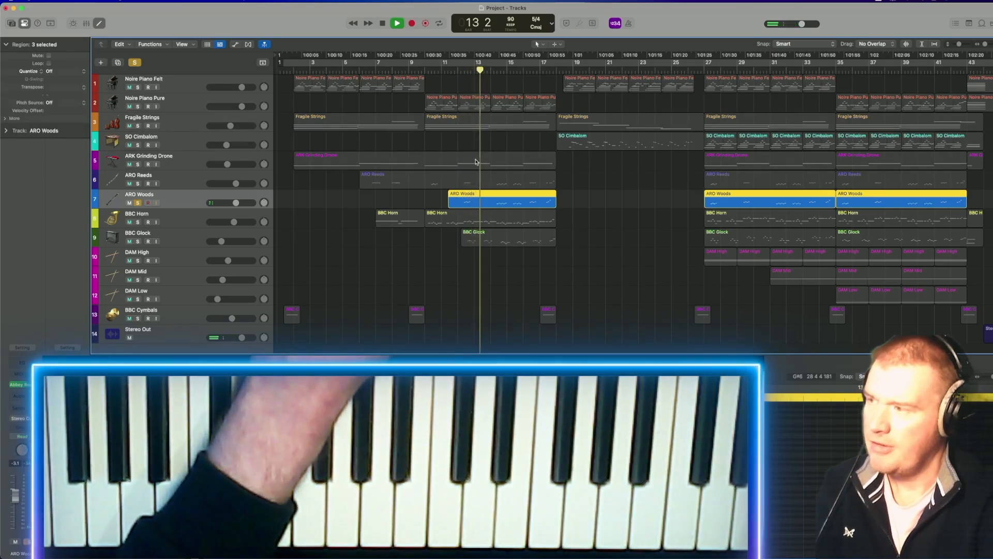
pyautogui.press('space')
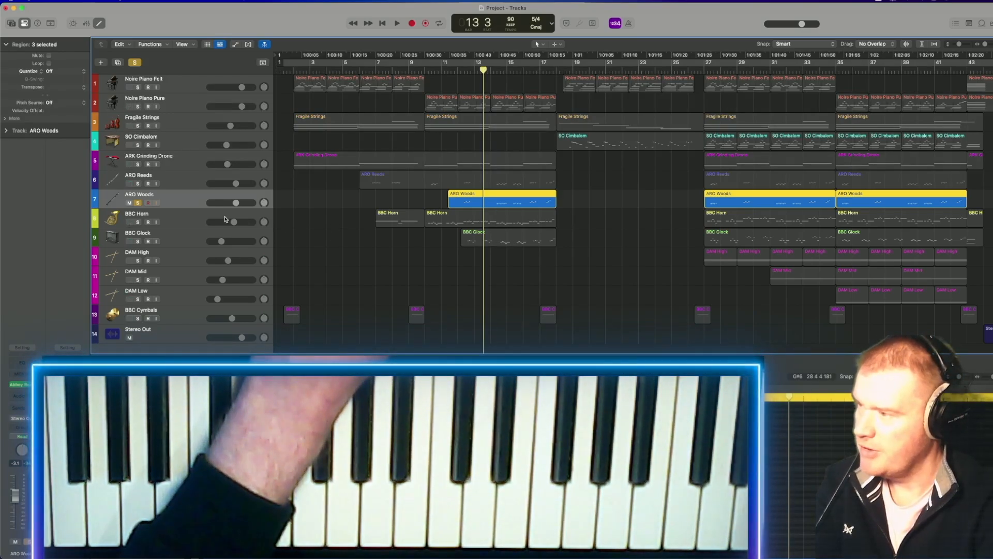
# Solo and select BBC Horn instead of ARO Woods, play its second region from about bar 10, and stop playback.
pyautogui.click(174, 221)
pyautogui.click(138, 221)
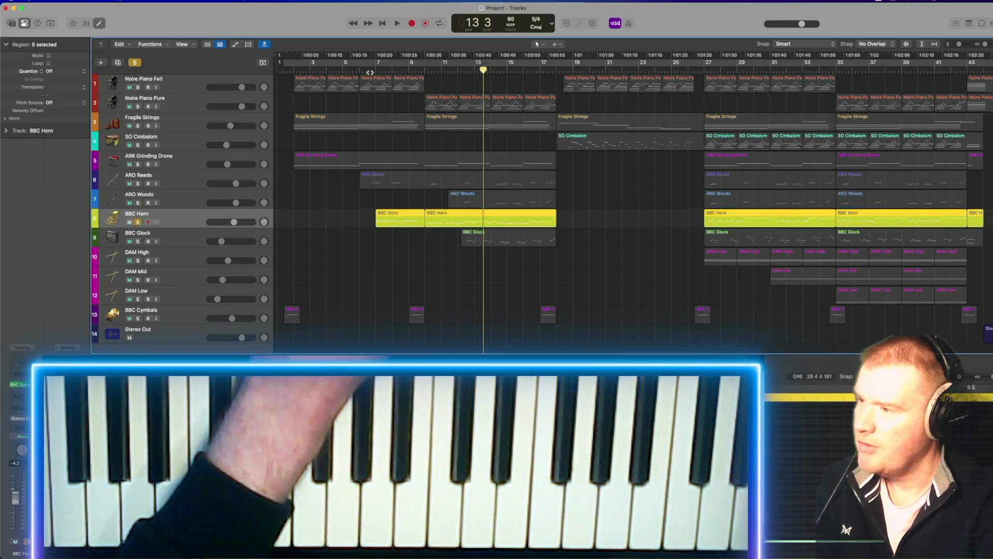
pyautogui.click(423, 70)
pyautogui.press('space')
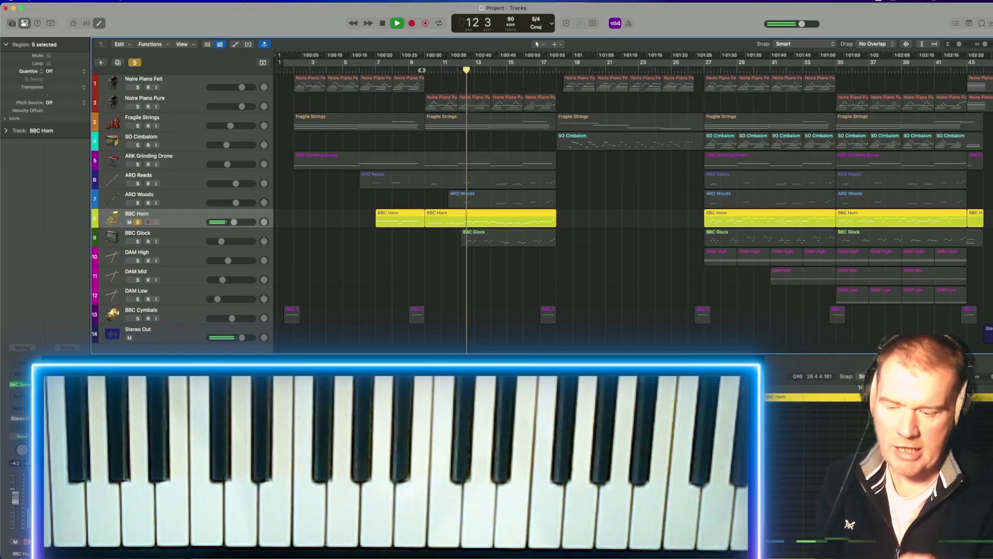
pyautogui.press('space')
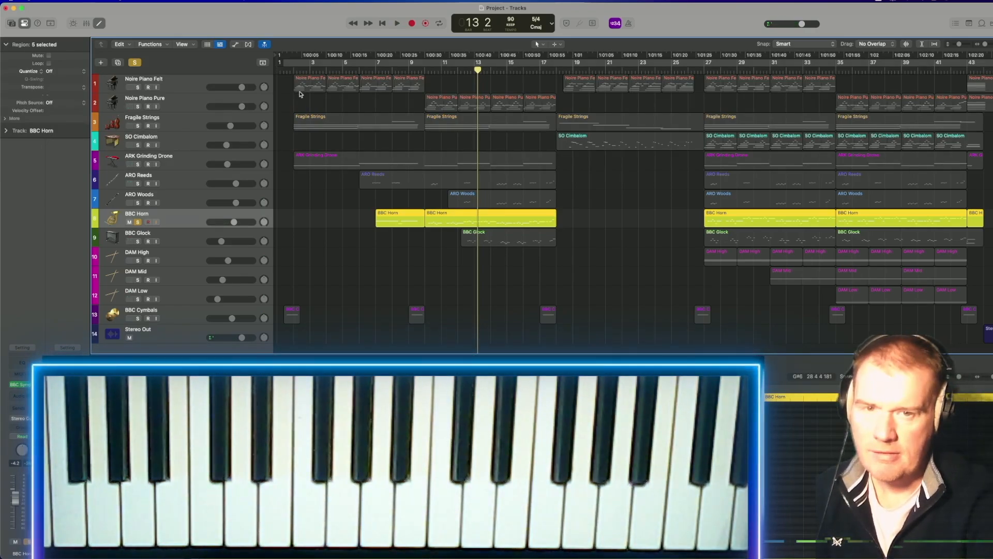
pyautogui.moveTo(14, 68)
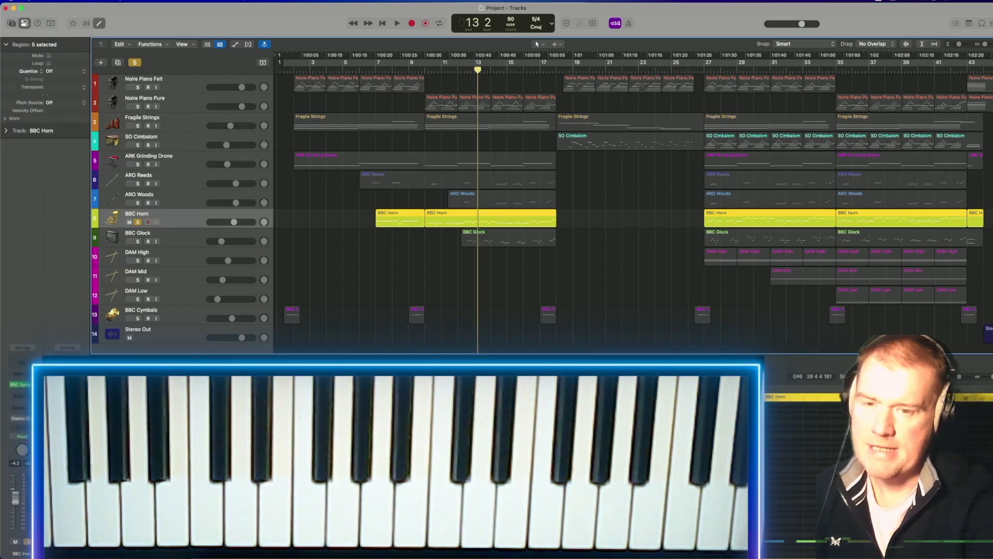
pyautogui.moveTo(2, 249)
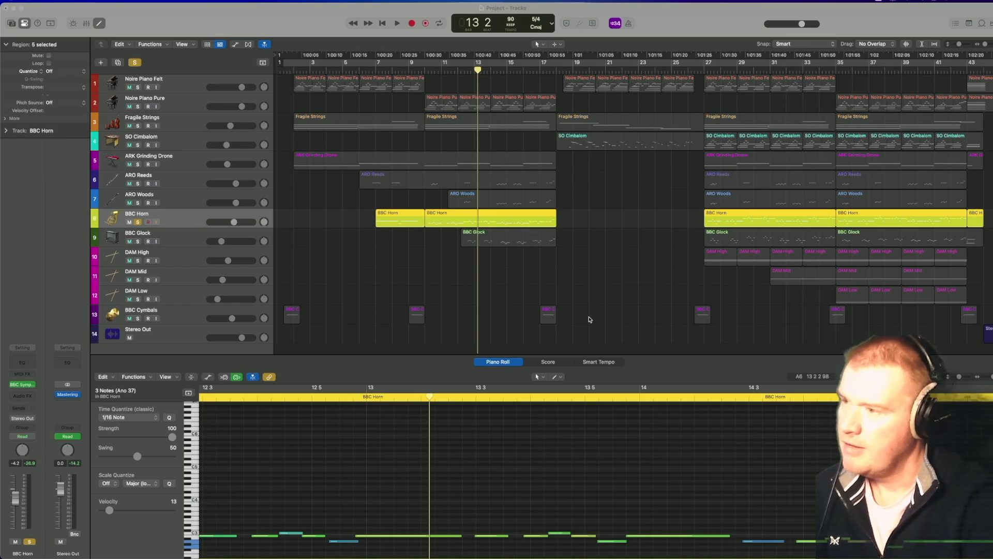
# Select and solo BBC Glock instead of BBC Horn, play its first region from bar 12, and stop playback.
pyautogui.click(254, 238)
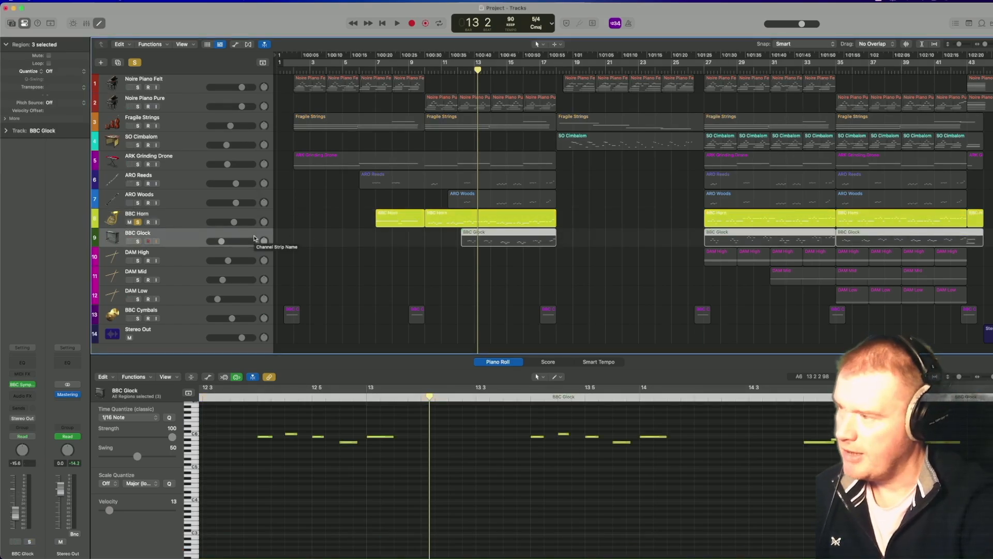
pyautogui.click(137, 241)
pyautogui.click(137, 221)
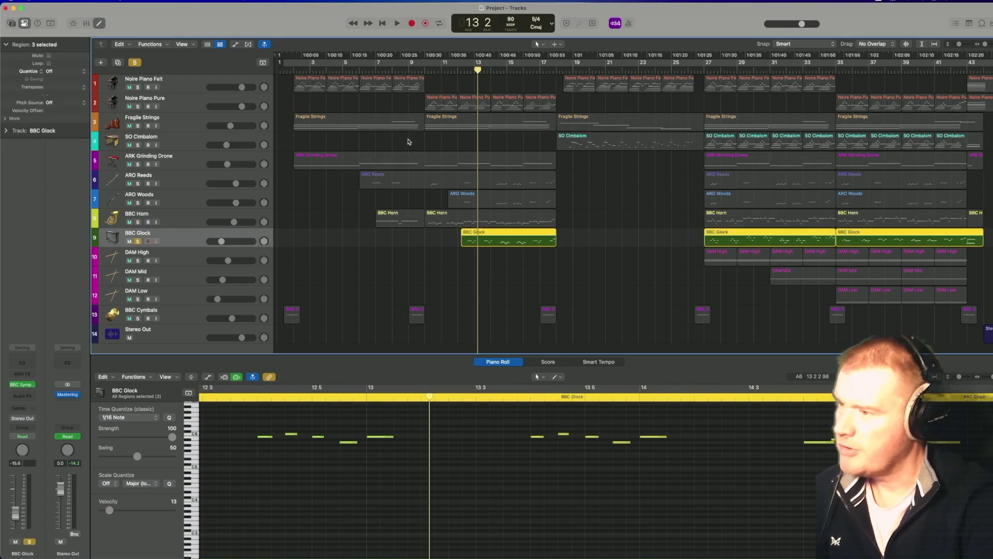
pyautogui.click(461, 72)
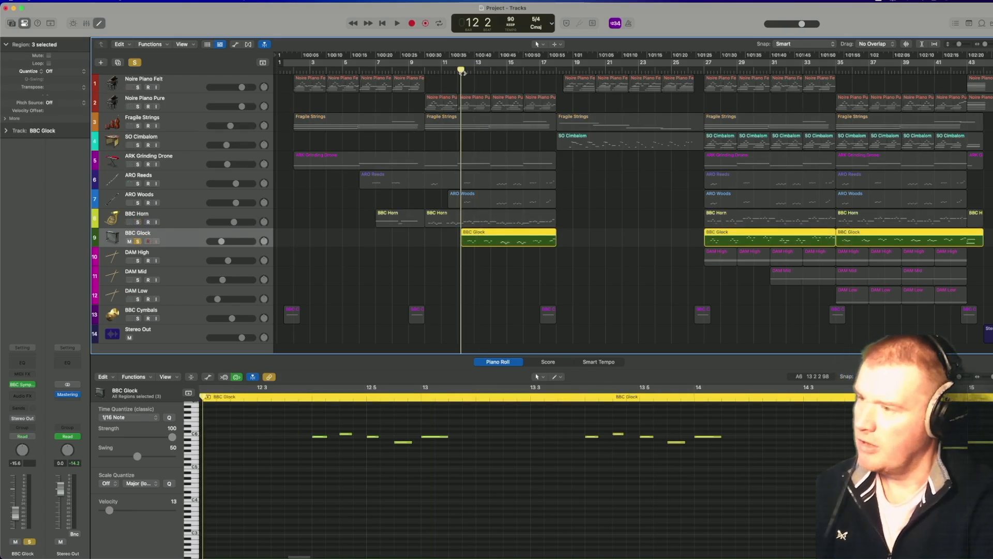
pyautogui.press('space')
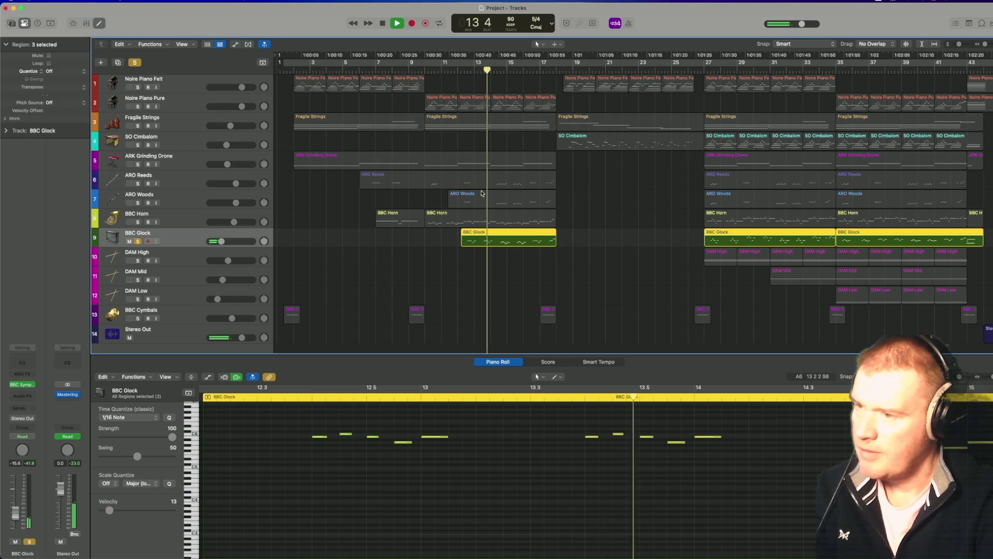
pyautogui.press('space')
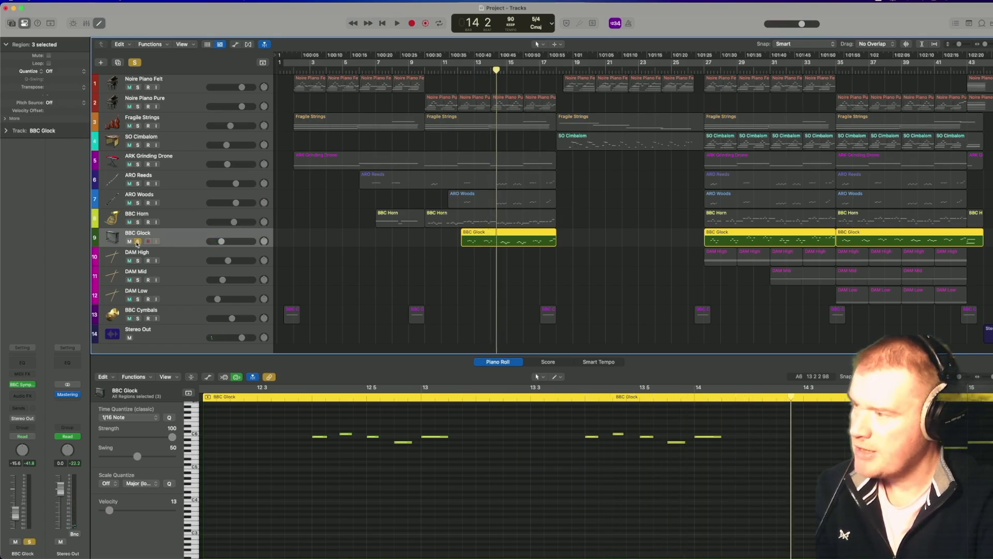
# Solo the DAM High, DAM Mid and DAM Low tracks together instead of BBC Glock and play them from bar 27.
pyautogui.click(138, 241)
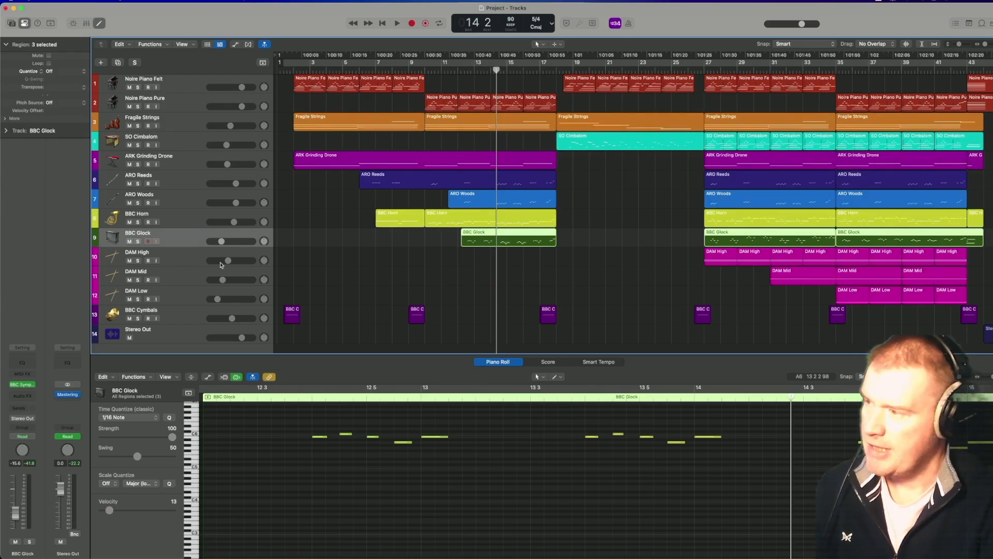
pyautogui.click(138, 260)
pyautogui.click(138, 280)
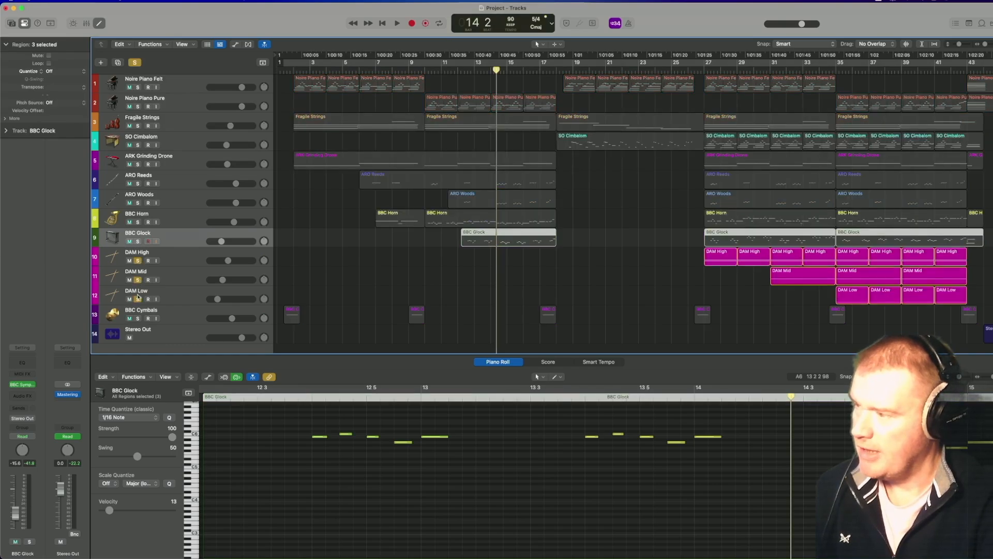
pyautogui.click(709, 67)
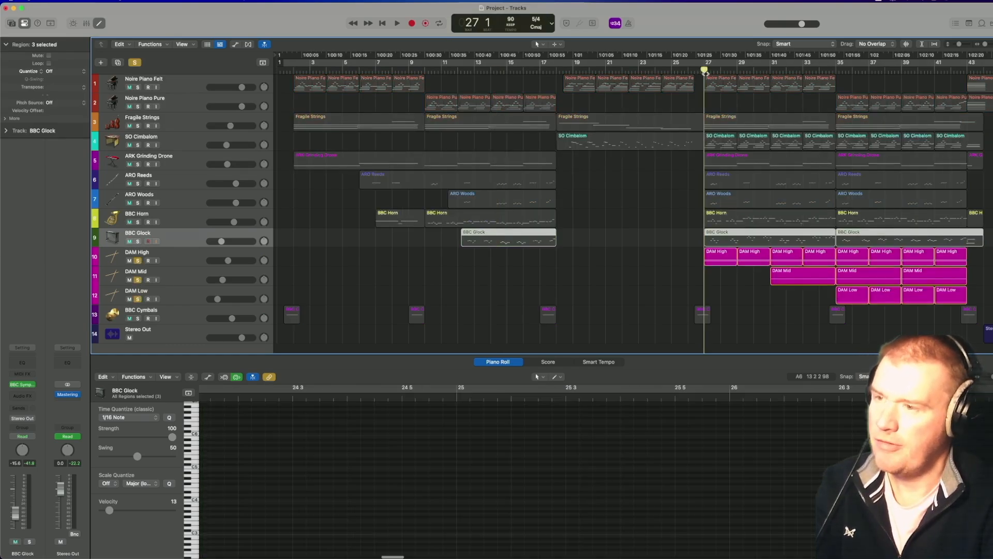
pyautogui.press('space')
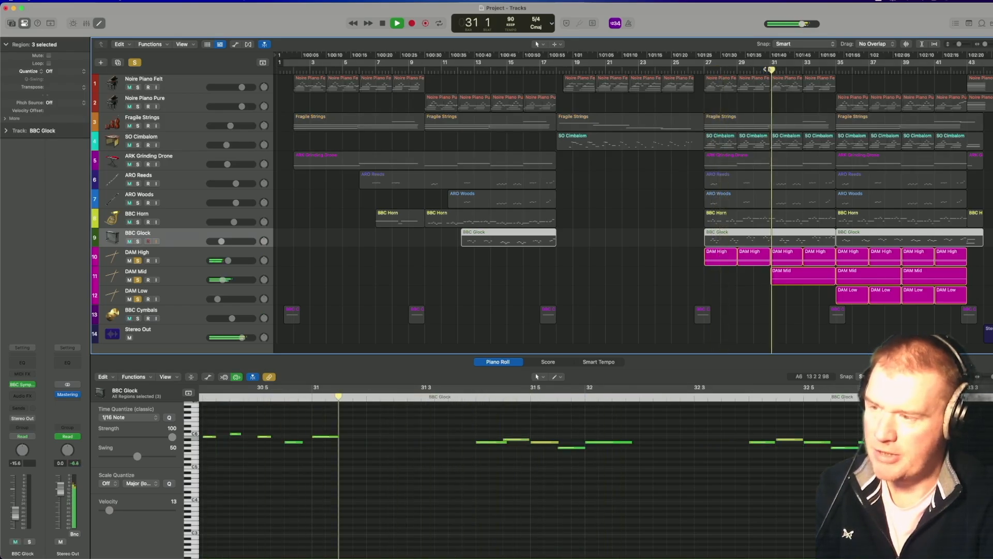
# Continue playing the soloed DAM tracks from about bar 34, stop playback, and unsolo DAM Low, DAM Mid and DAM High.
pyautogui.click(829, 69)
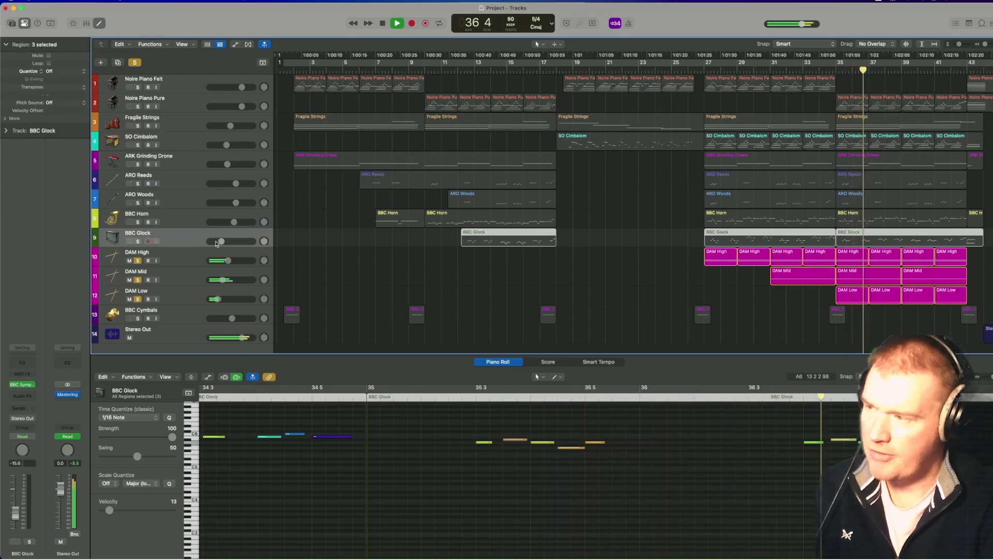
pyautogui.press('space')
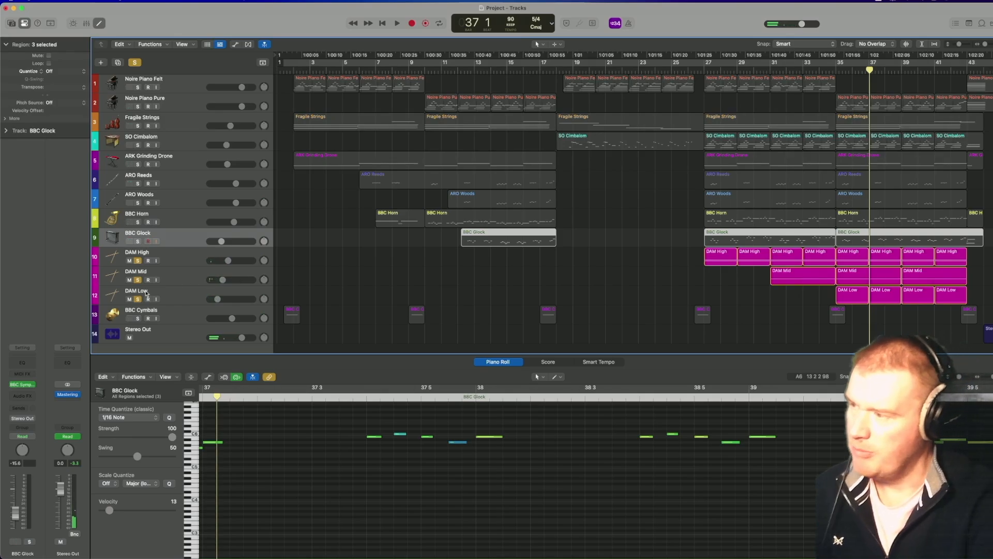
pyautogui.moveTo(142, 299); pyautogui.dragTo(145, 265)
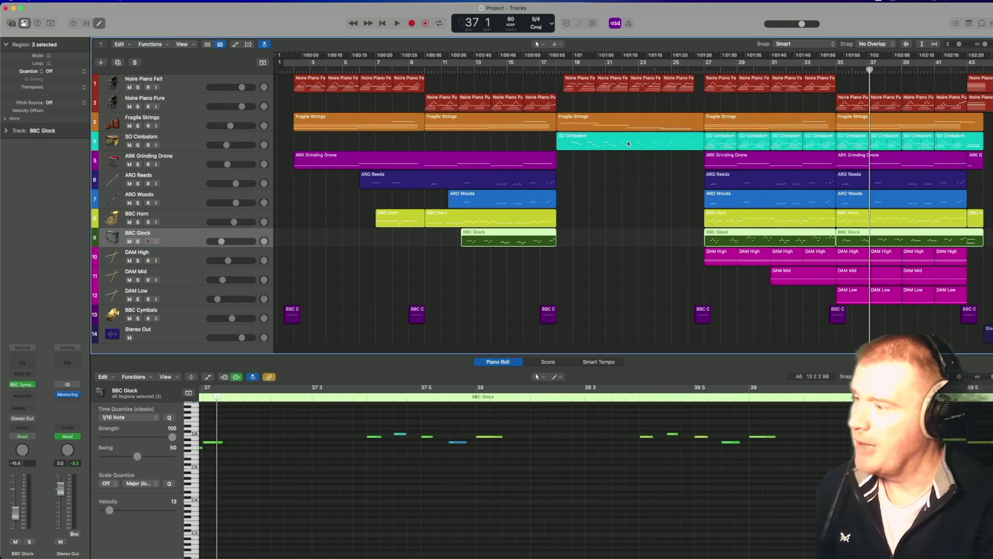
# Select and solo BBC Cymbals, play its first region in bar 1, stop playback, and turn the track's solo off.
pyautogui.click(172, 316)
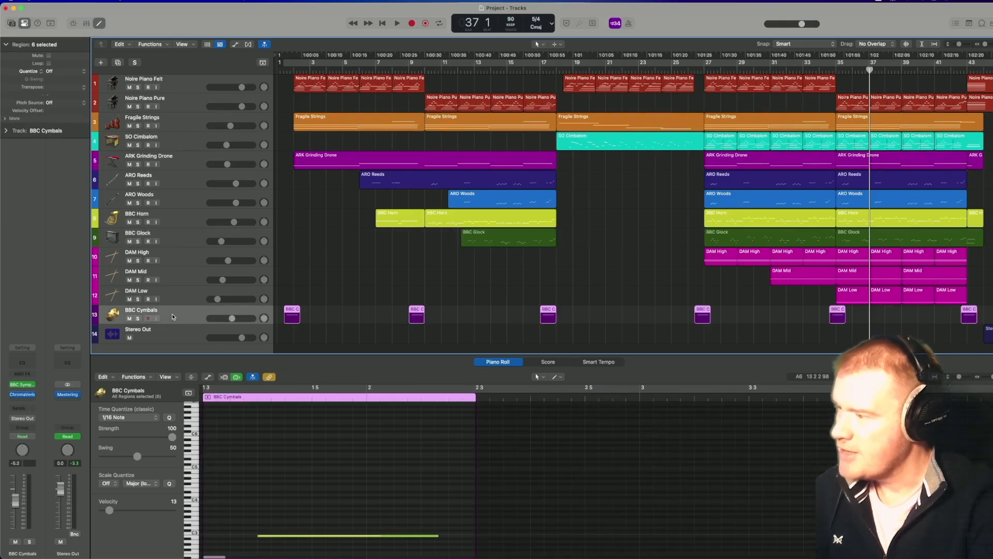
pyautogui.click(137, 319)
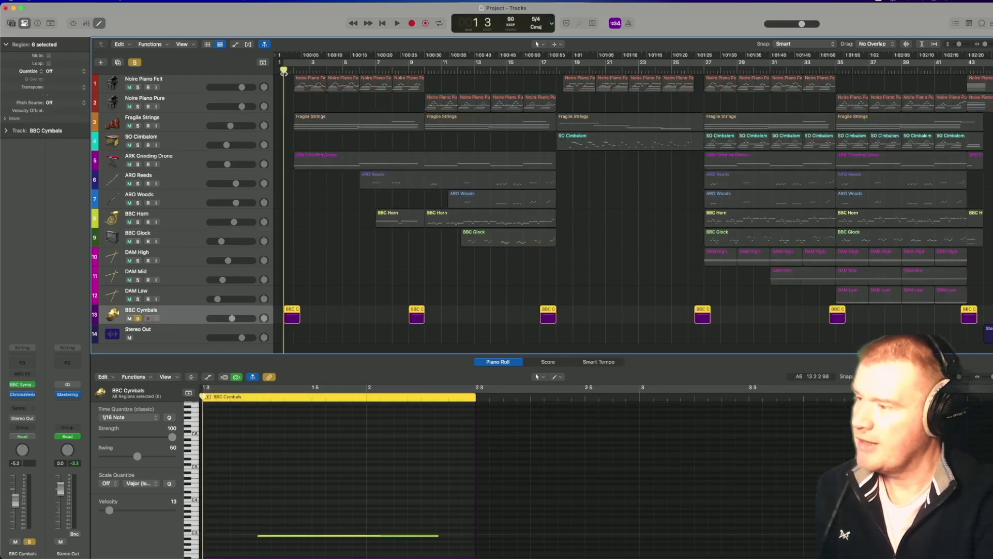
pyautogui.press('space')
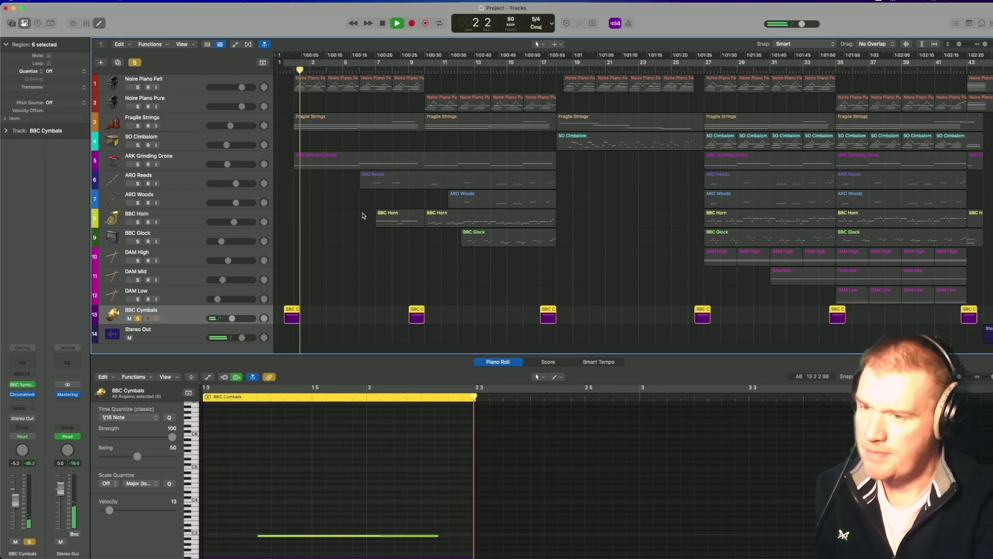
pyautogui.press('space')
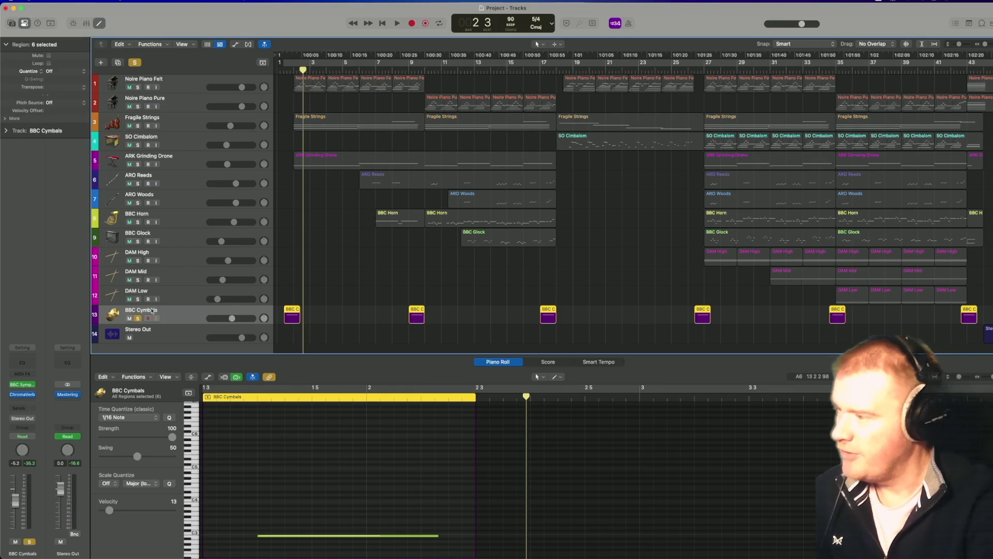
pyautogui.click(138, 319)
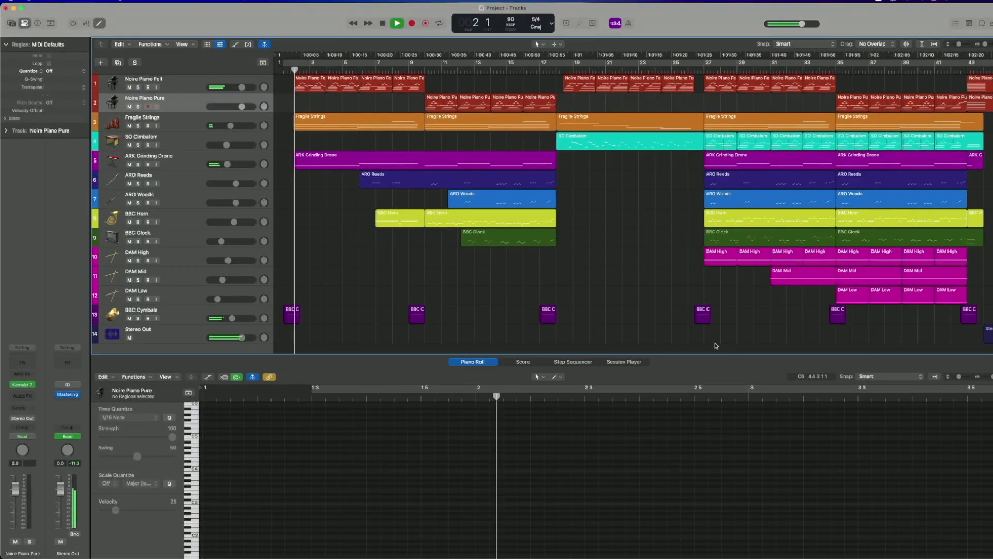
# During full playback of bars 2 to 17, inspect the notes of the Noire Piano Felt, ARO Reeds, BBC Horn, BBC Glock and ARO Woods regions.
pyautogui.click(322, 89)
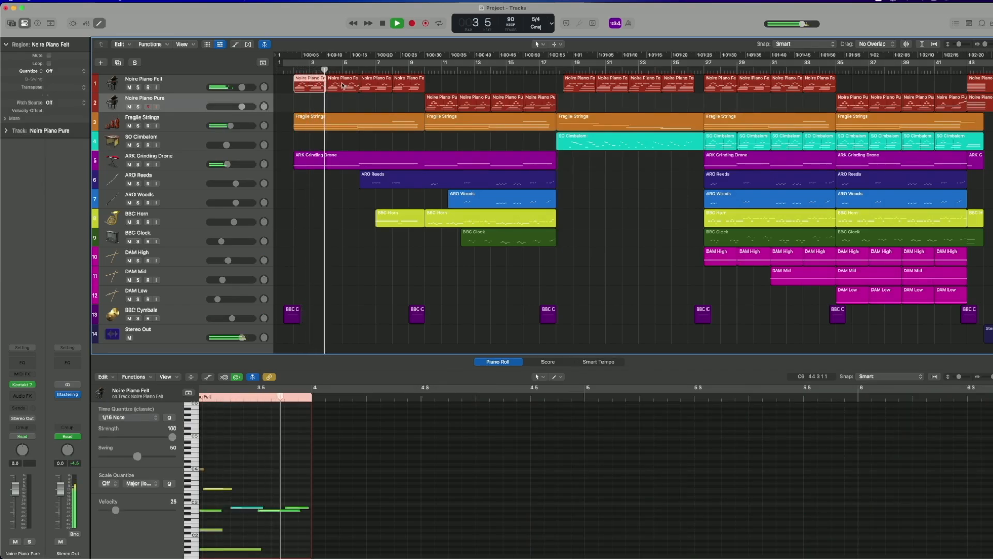
pyautogui.click(342, 85)
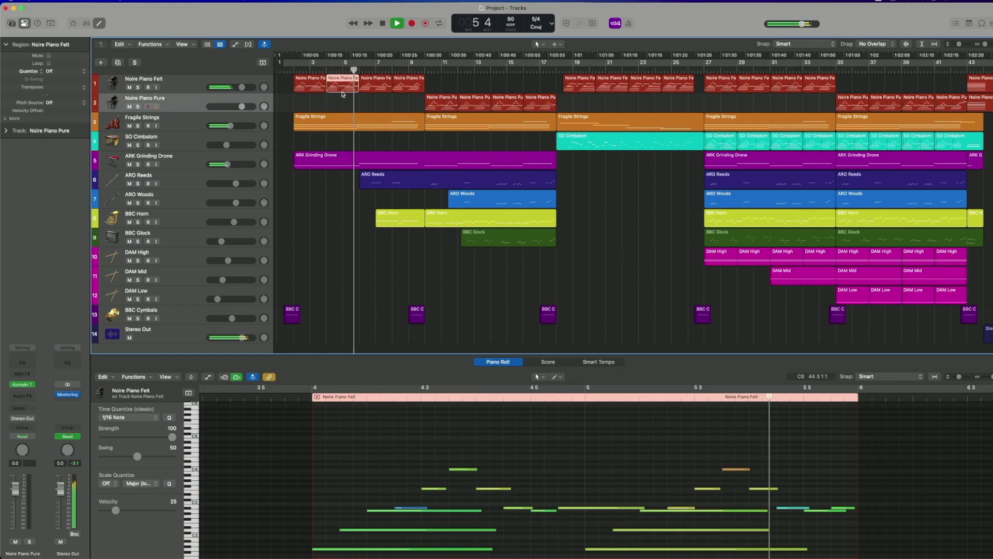
pyautogui.click(374, 181)
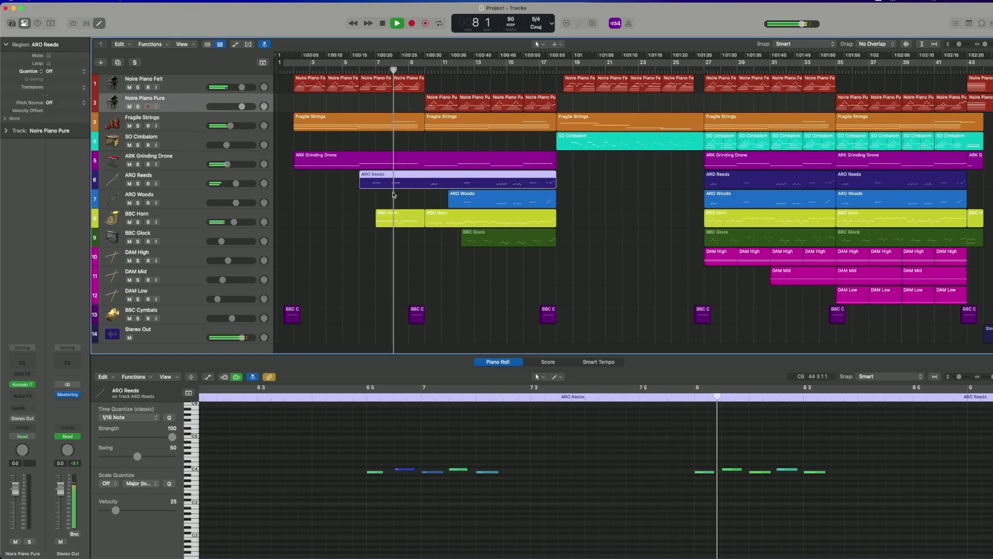
pyautogui.click(448, 221)
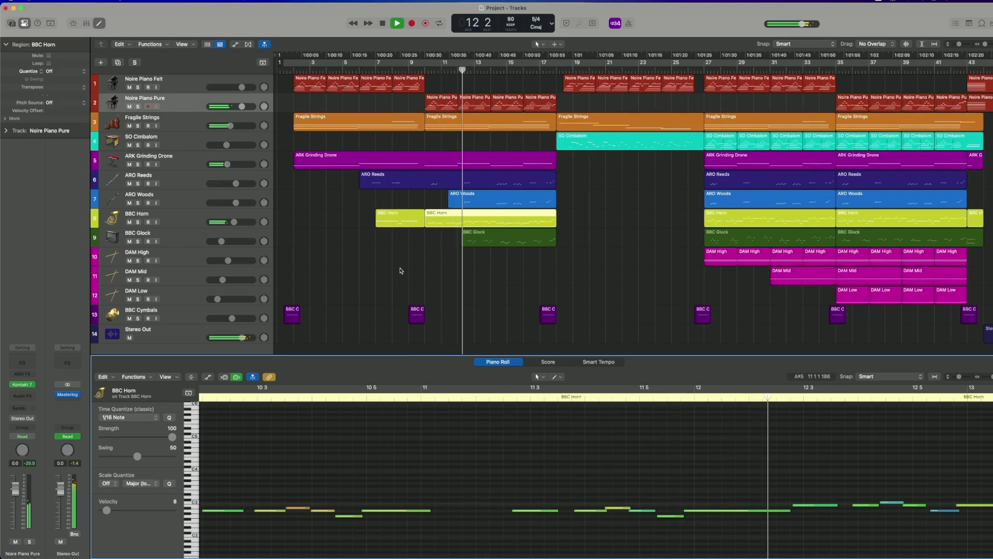
pyautogui.click(487, 238)
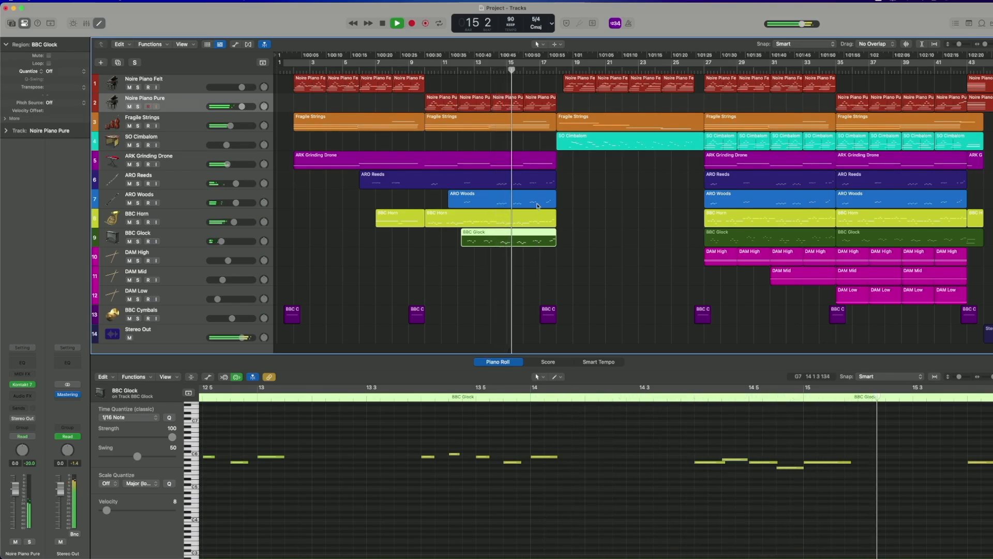
pyautogui.click(537, 206)
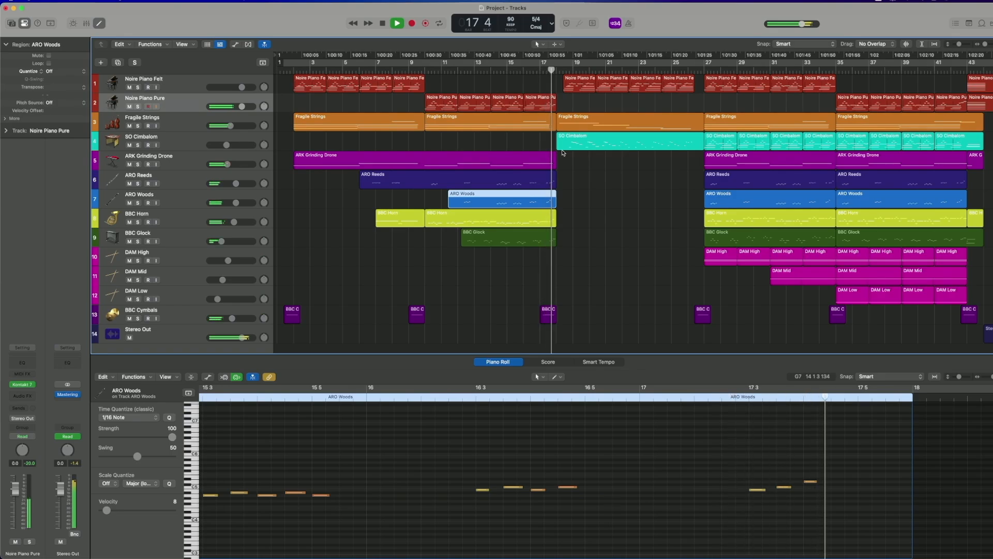
# As playback passes through bars 18 to 26, inspect the notes of that section's Fragile Strings, Noire Piano Felt and SO Cimbalom regions.
pyautogui.click(576, 118)
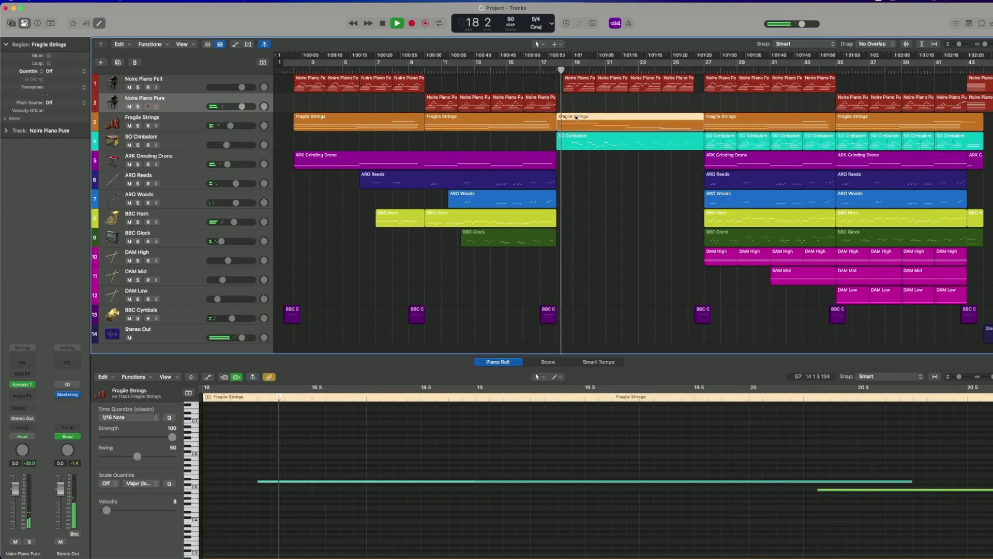
pyautogui.click(586, 88)
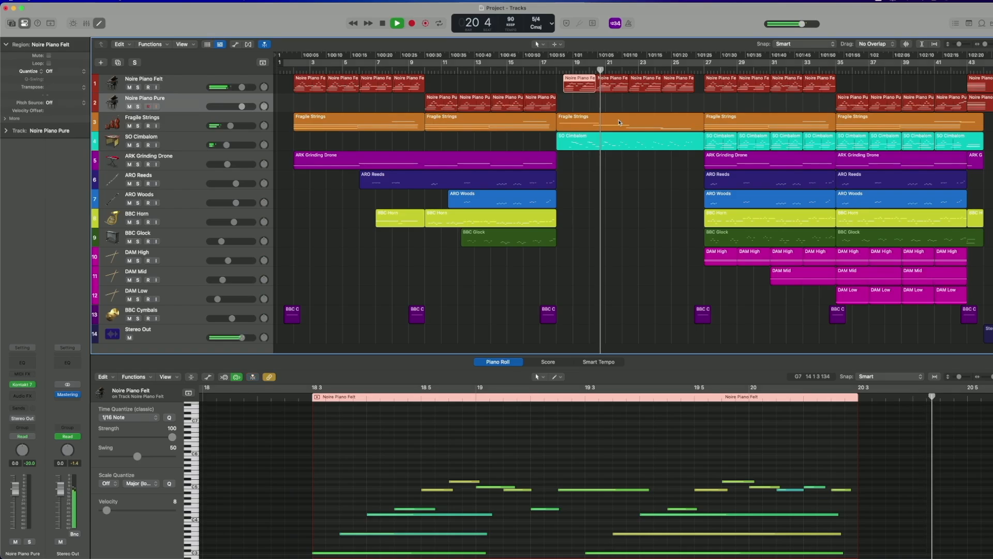
pyautogui.click(622, 88)
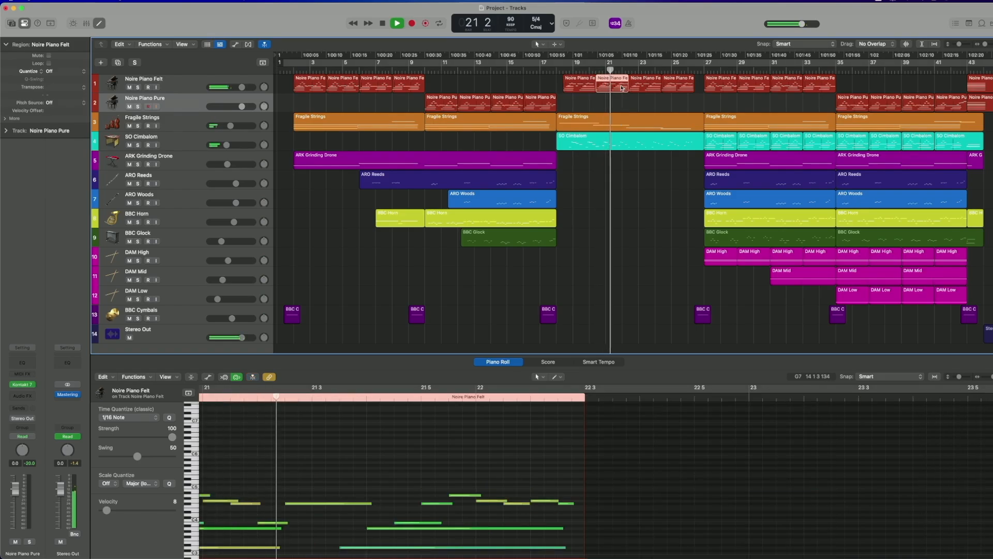
pyautogui.click(632, 142)
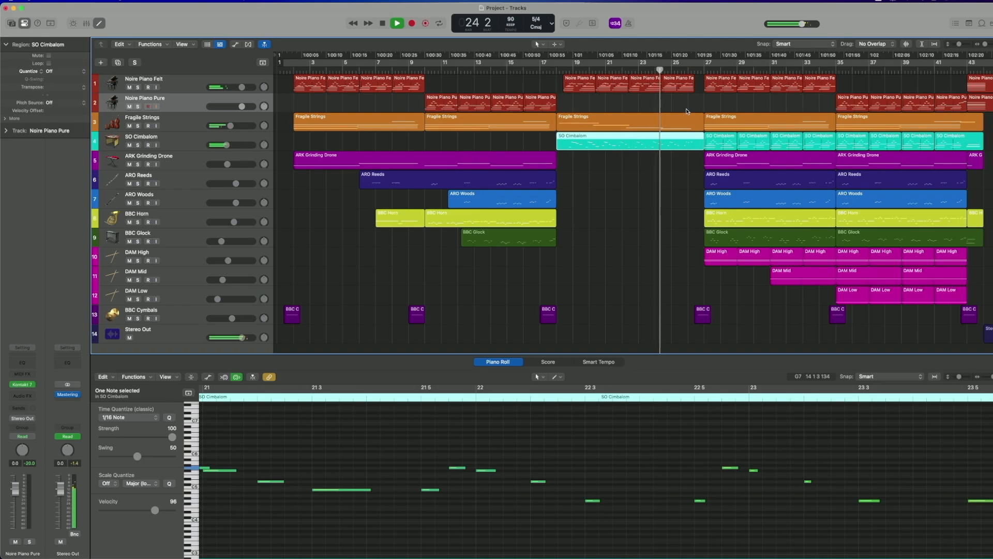
pyautogui.click(656, 124)
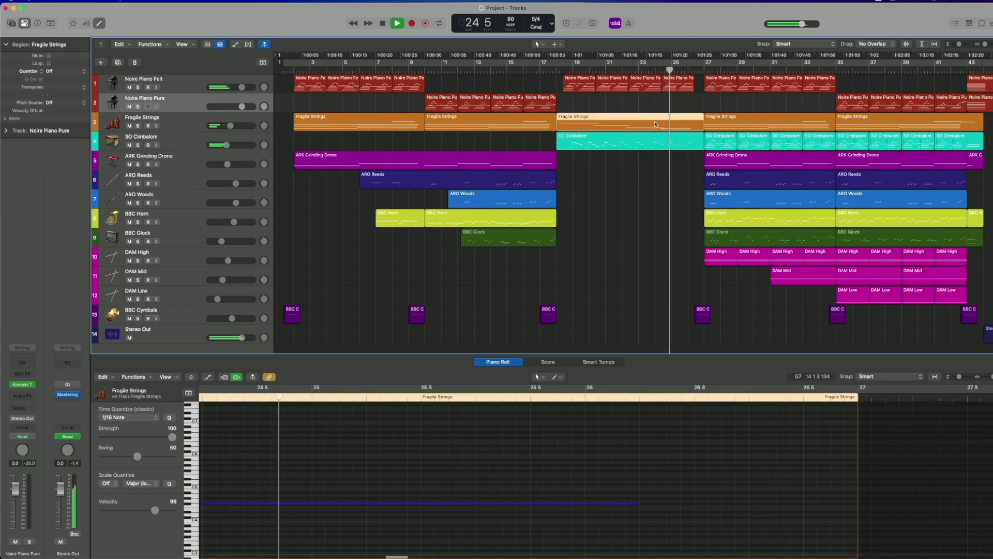
pyautogui.click(662, 145)
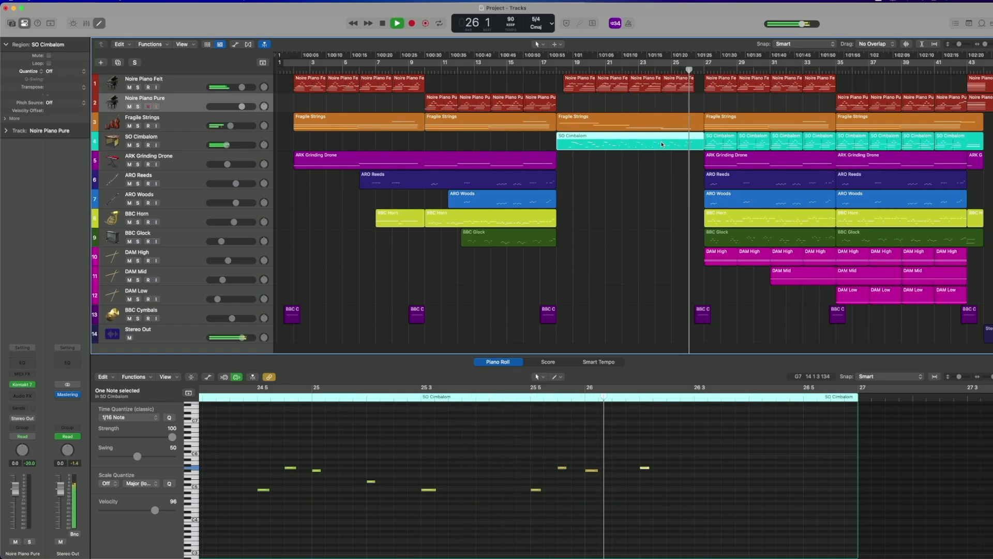
# As bars 27 to 34 play, inspect the notes of that section's SO Cimbalom, BBC Horn, ARO Woods and DAM High regions.
pyautogui.click(714, 139)
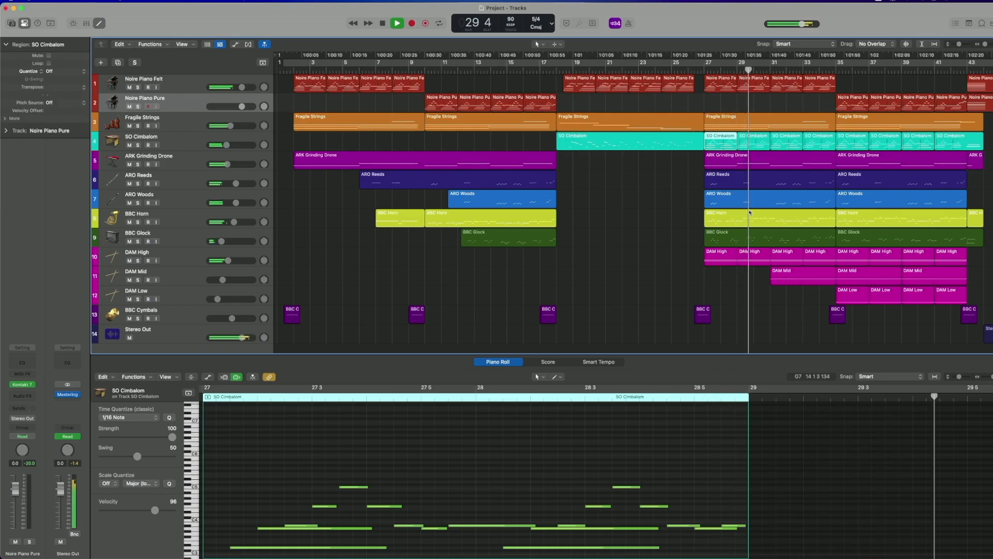
pyautogui.click(753, 218)
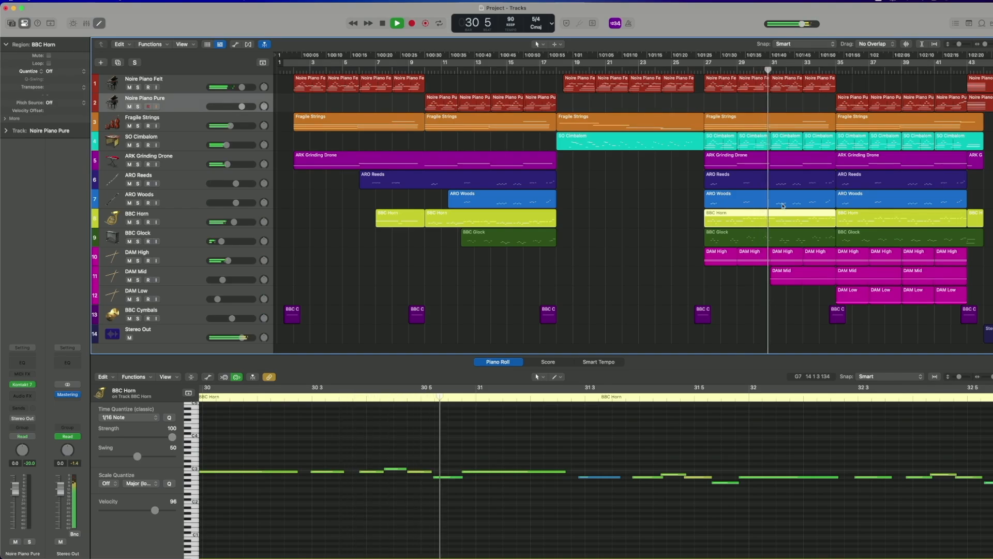
pyautogui.click(783, 203)
pyautogui.scroll(2, 809, 415)
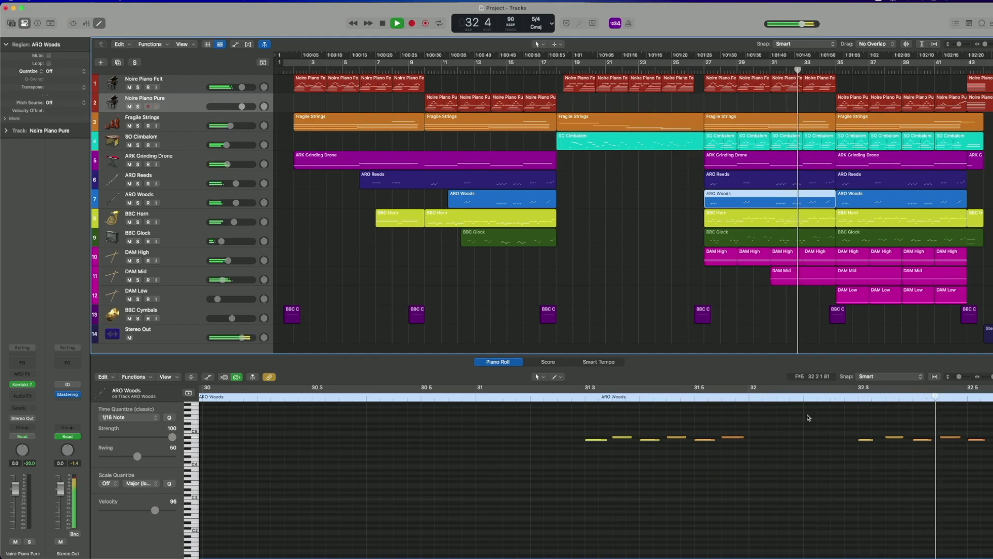
pyautogui.click(827, 257)
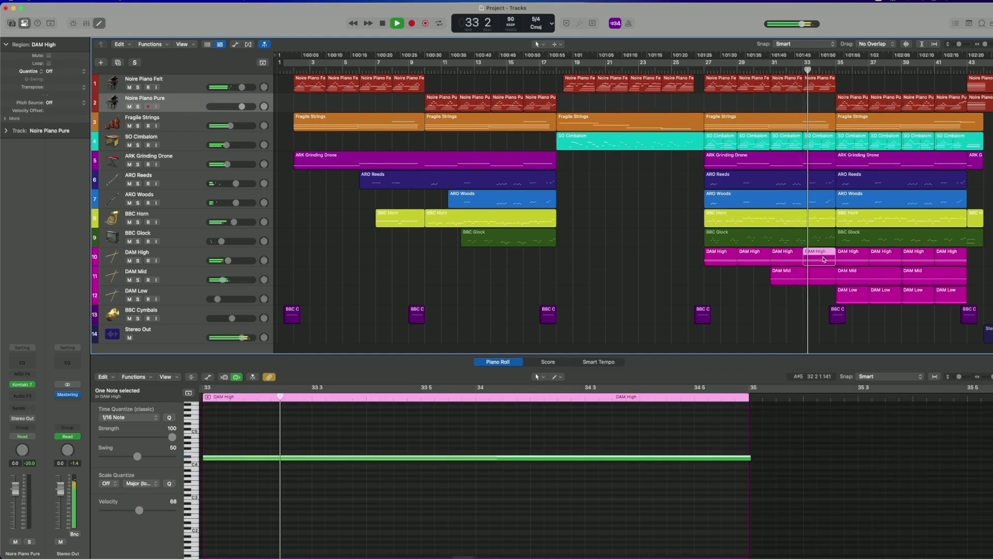
pyautogui.click(853, 144)
pyautogui.click(832, 142)
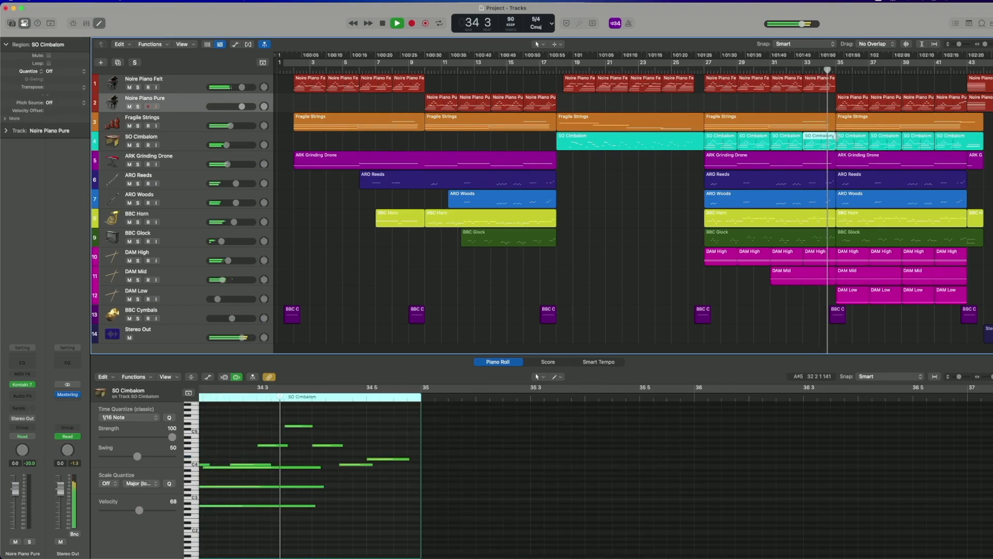
# During playback from bar 35, inspect the section's Noire Piano Pure, BBC Horn and ARO Woods regions and the final Noire Piano Pure region at bar 43.
pyautogui.click(850, 102)
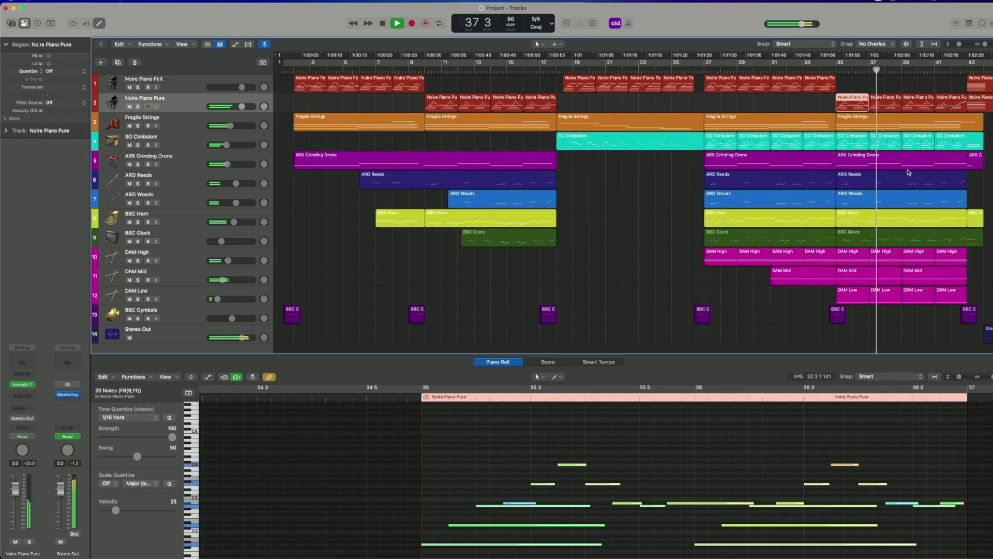
pyautogui.click(907, 214)
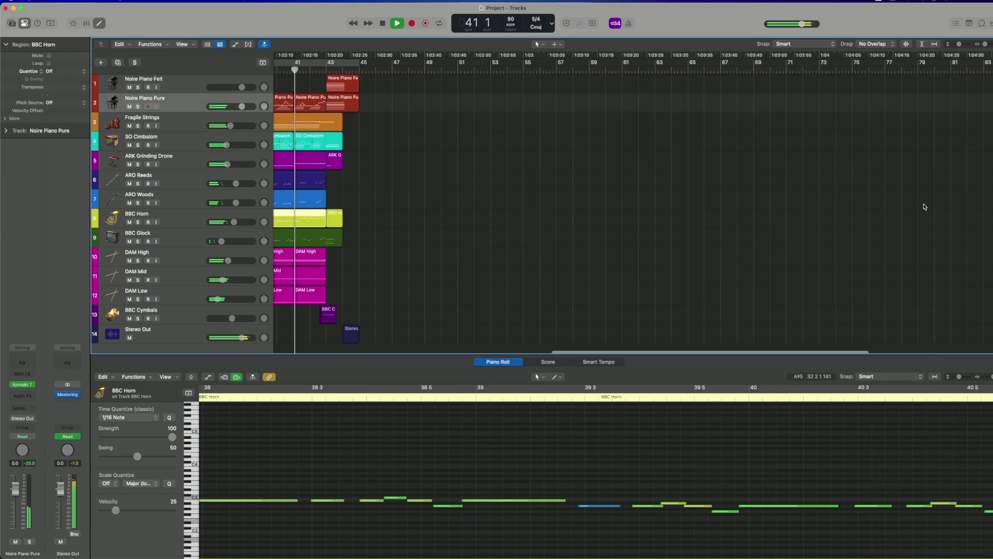
pyautogui.click(320, 206)
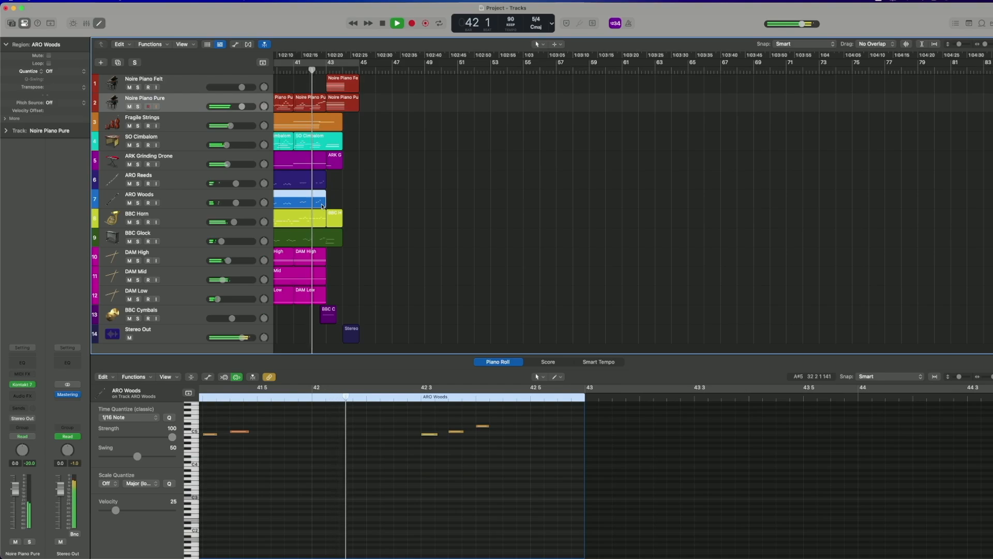
pyautogui.click(334, 100)
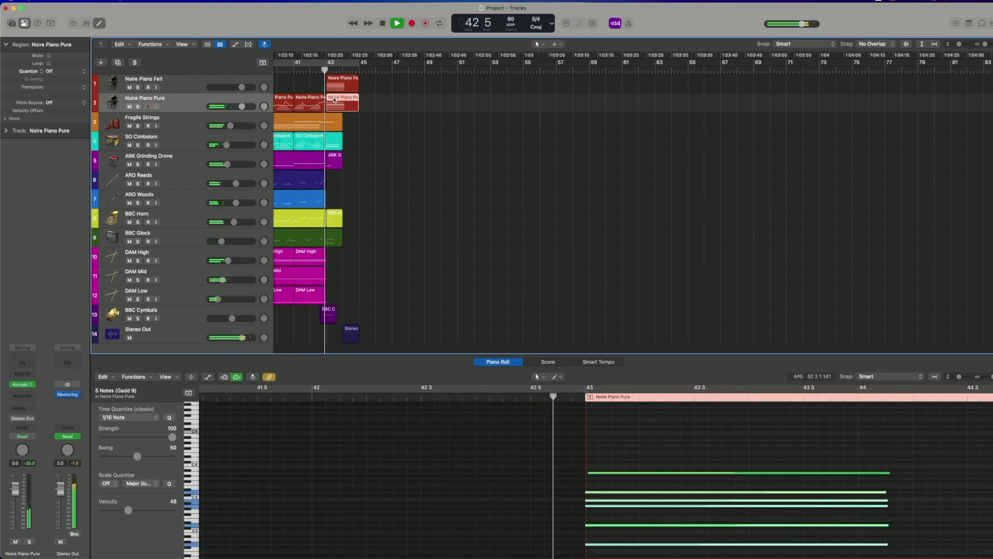